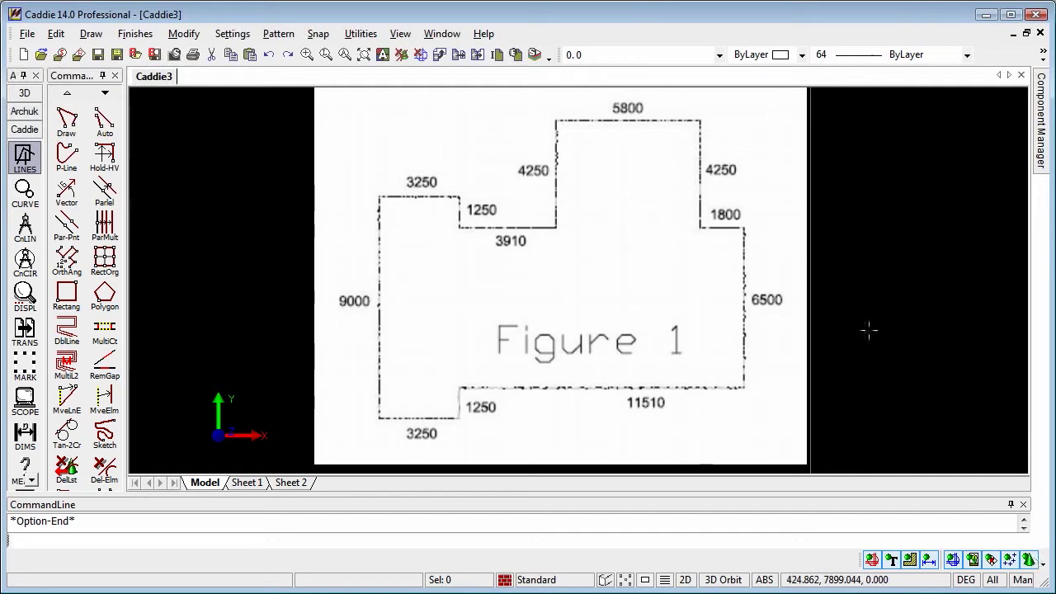
Review the border size and scale in the modelspace workspace settings, keeping A1 at 1:50.
{"action": "middle_click_drag", "start_coordinate": [896, 314], "coordinate": [632, 304]}
{"action": "scroll", "coordinate": [657, 313], "scroll_direction": "down", "scroll_amount": 2}
{"action": "scroll", "coordinate": [710, 305], "scroll_direction": "down", "scroll_amount": 2}
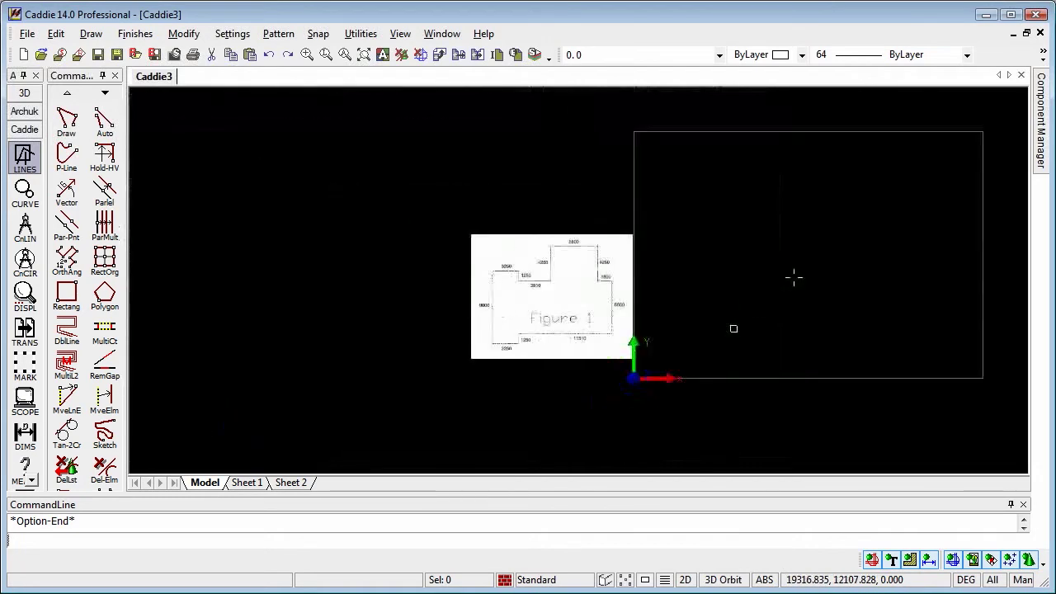
{"action": "middle_click_drag", "start_coordinate": [794, 275], "coordinate": [586, 304]}
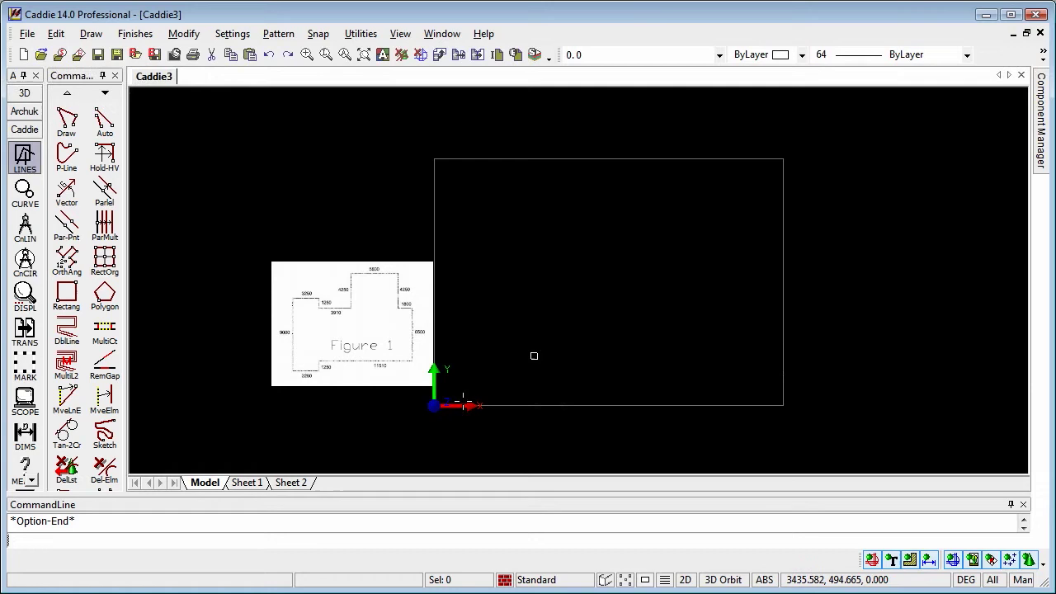
{"action": "left_click", "coordinate": [175, 54]}
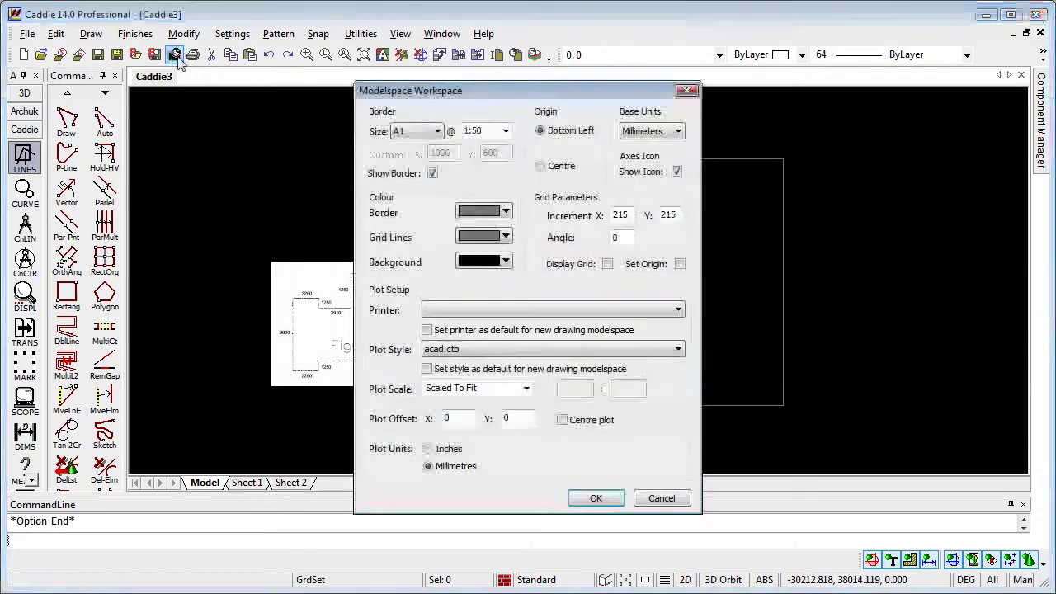
{"action": "left_click_drag", "start_coordinate": [462, 99], "coordinate": [665, 108]}
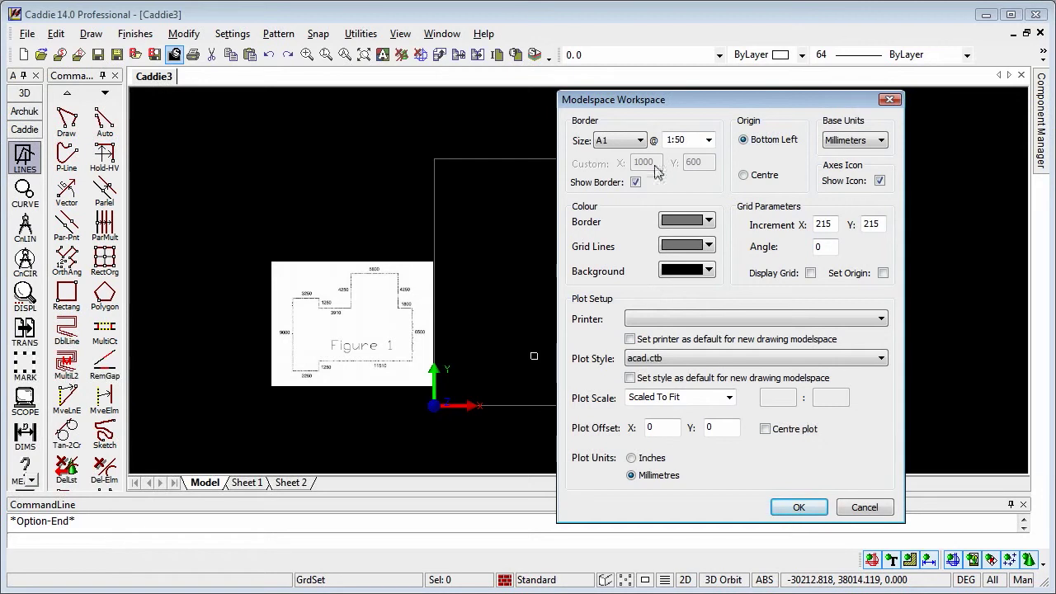
{"action": "left_click", "coordinate": [708, 140]}
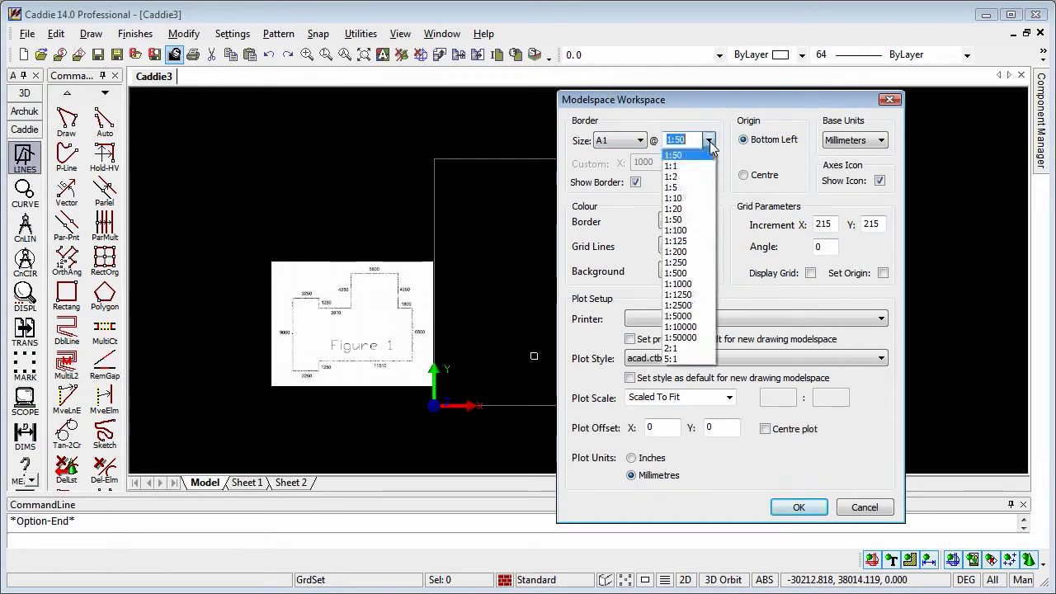
{"action": "left_click", "coordinate": [709, 142]}
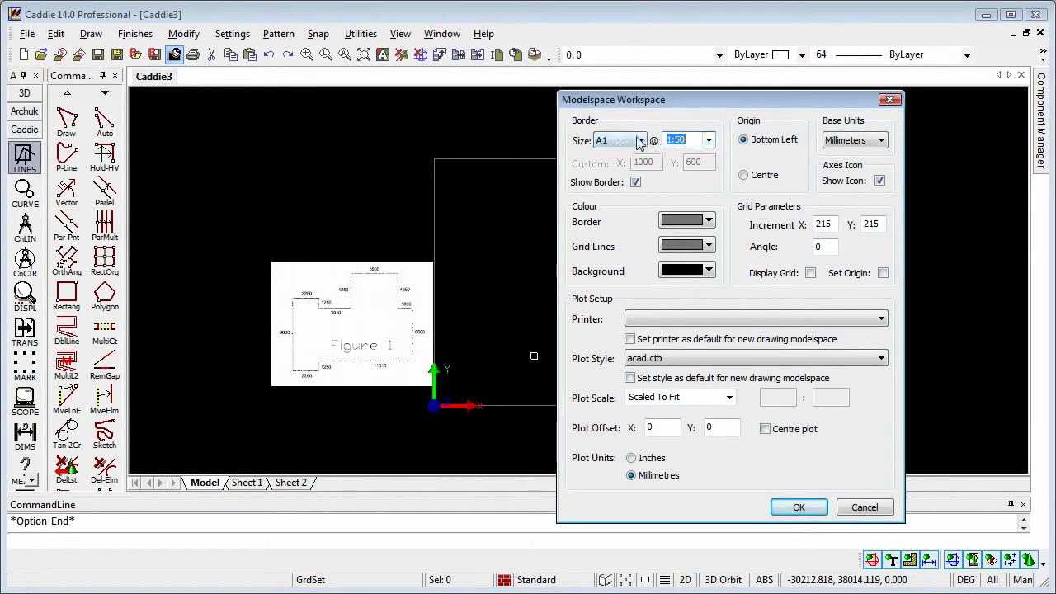
{"action": "left_click", "coordinate": [797, 507]}
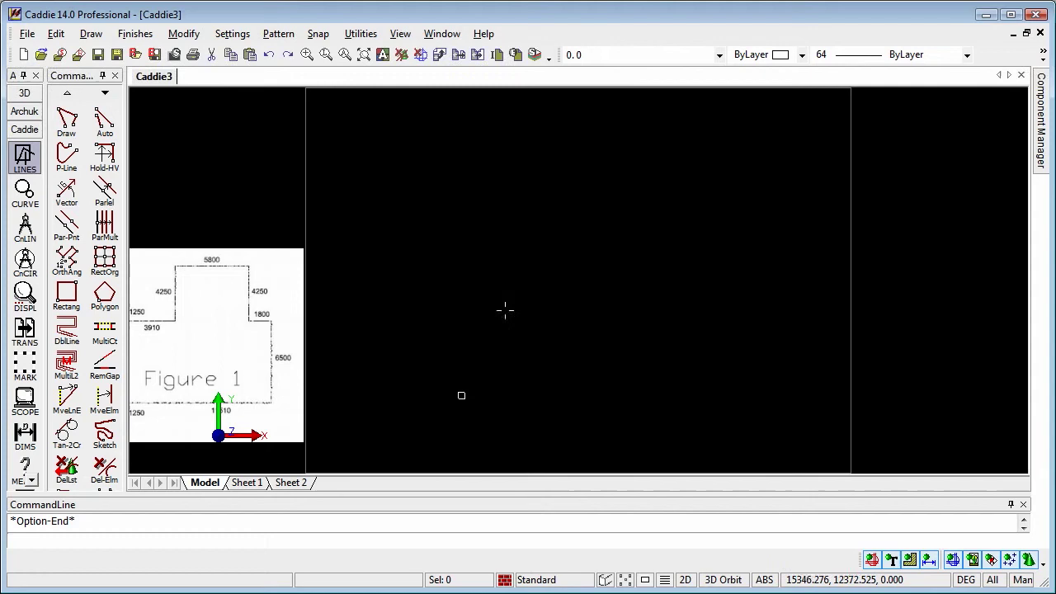
Place a crossing pair of X and Y construction lines in the empty area beside the Figure 1 reference image.
{"action": "scroll", "coordinate": [497, 330], "scroll_direction": "up", "scroll_amount": 2}
{"action": "middle_click_drag", "start_coordinate": [545, 316], "coordinate": [611, 310]}
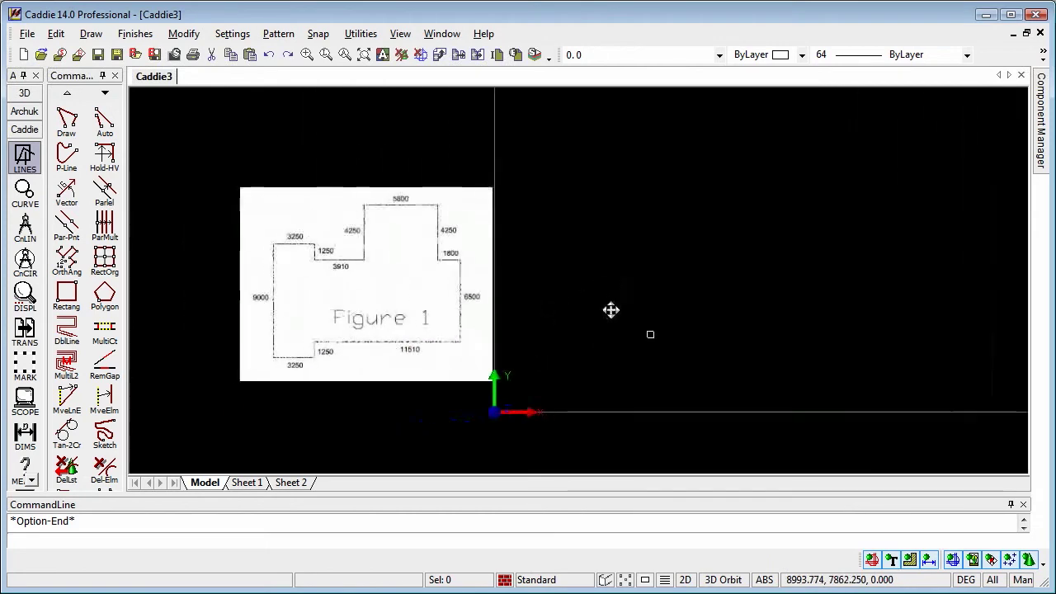
{"action": "scroll", "coordinate": [544, 303], "scroll_direction": "up", "scroll_amount": 2}
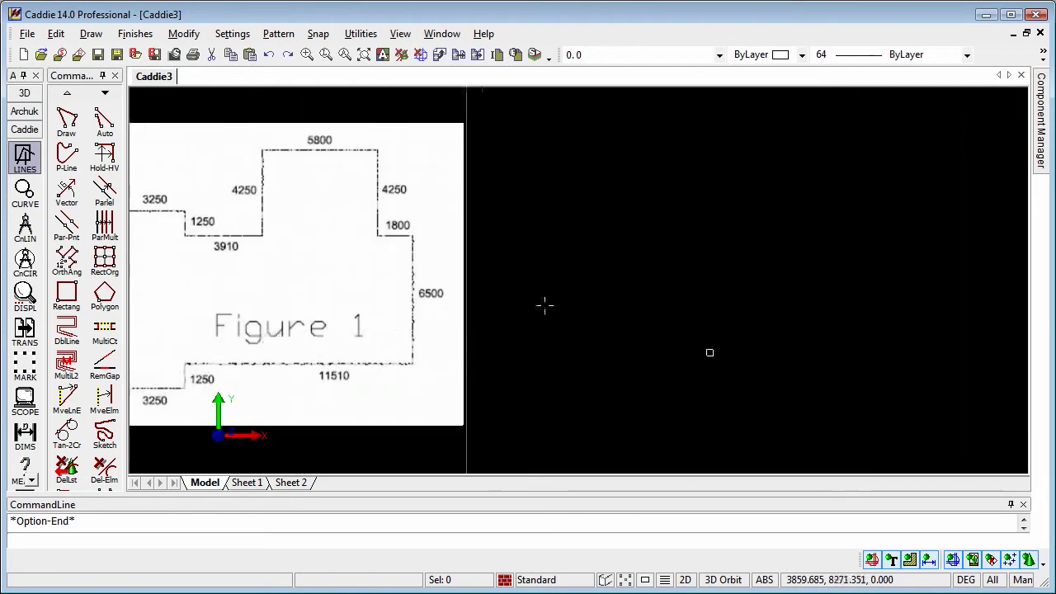
{"action": "mouse_move", "coordinate": [544, 306]}
{"action": "middle_mouse_down"}
{"action": "mouse_move", "coordinate": [674, 330]}
{"action": "mouse_move", "coordinate": [616, 306]}
{"action": "middle_mouse_up"}
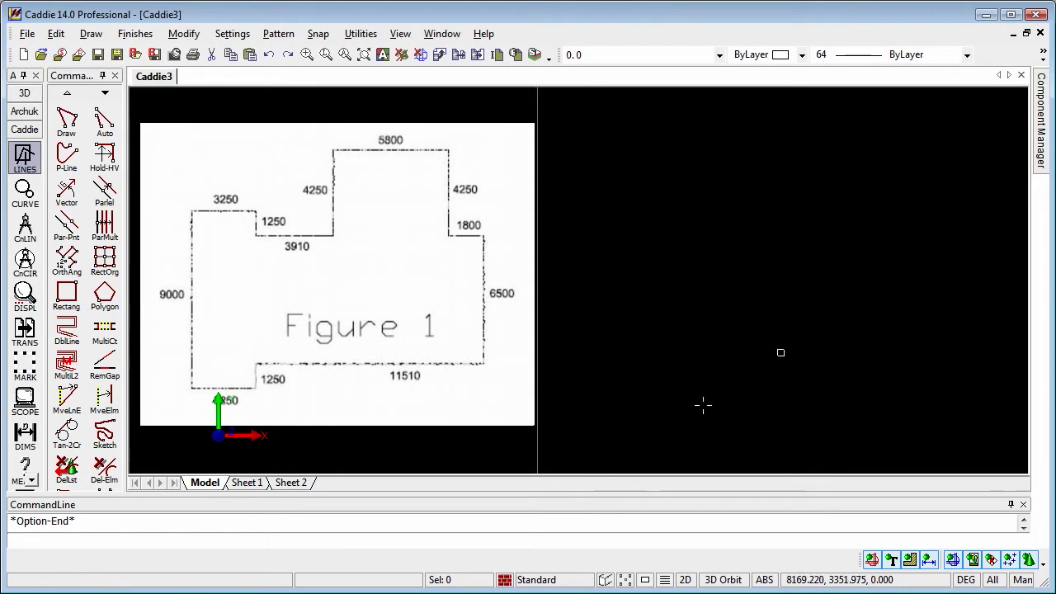
{"action": "left_click", "coordinate": [25, 226]}
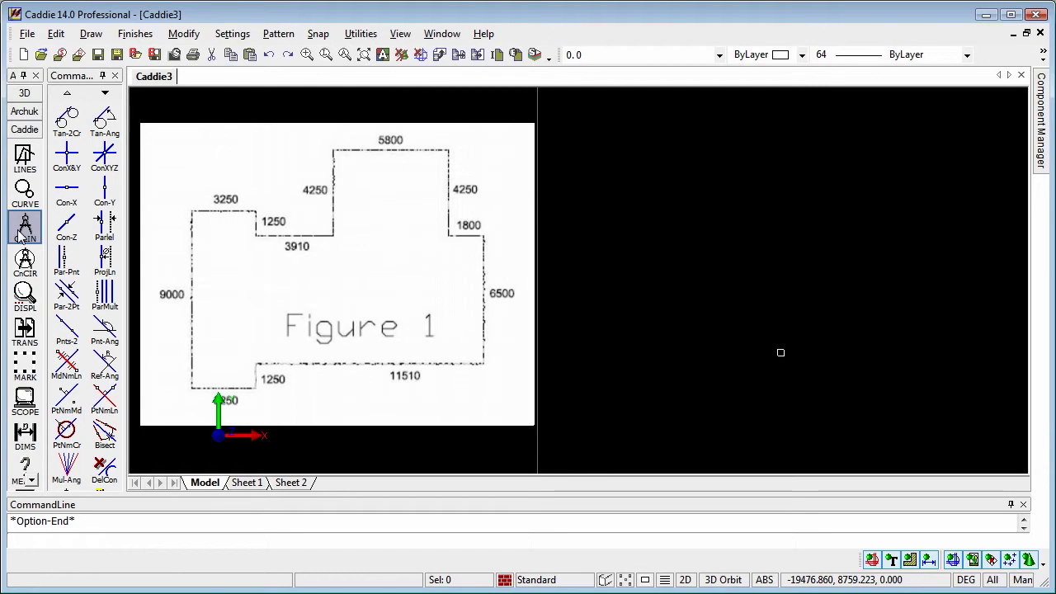
{"action": "left_click", "coordinate": [68, 159]}
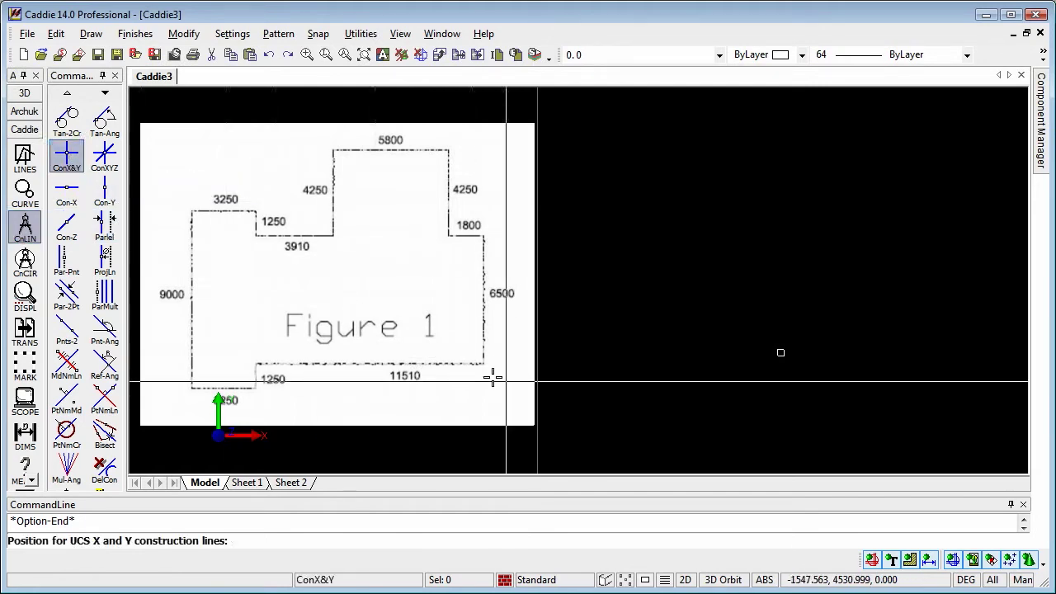
{"action": "right_click", "coordinate": [646, 353]}
{"action": "left_click", "coordinate": [703, 382]}
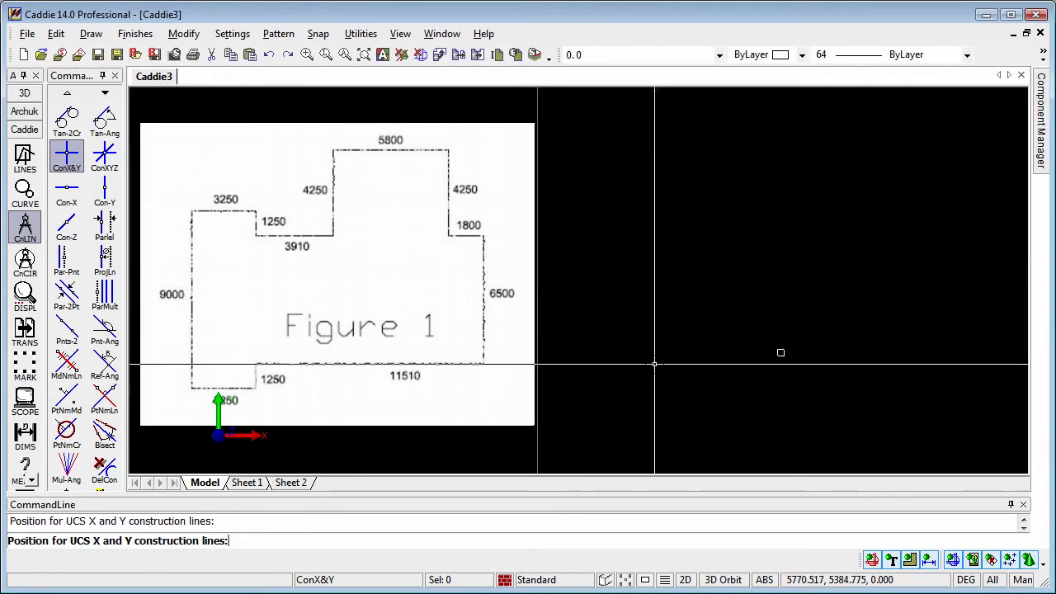
{"action": "left_click", "coordinate": [650, 354]}
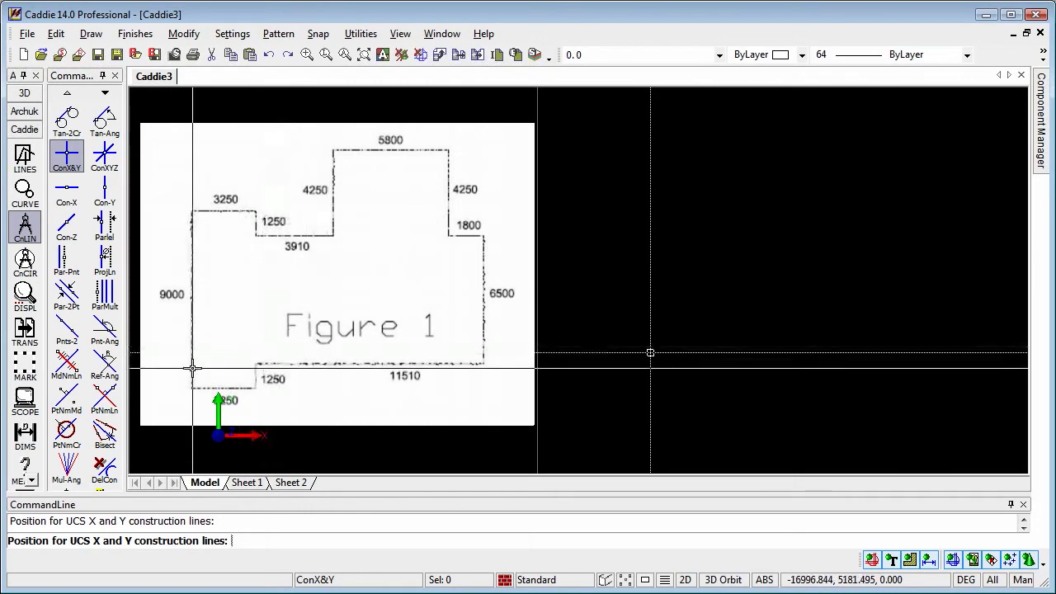
Add a parallel construction line 1250 above the horizontal construction line.
{"action": "left_click", "coordinate": [105, 225]}
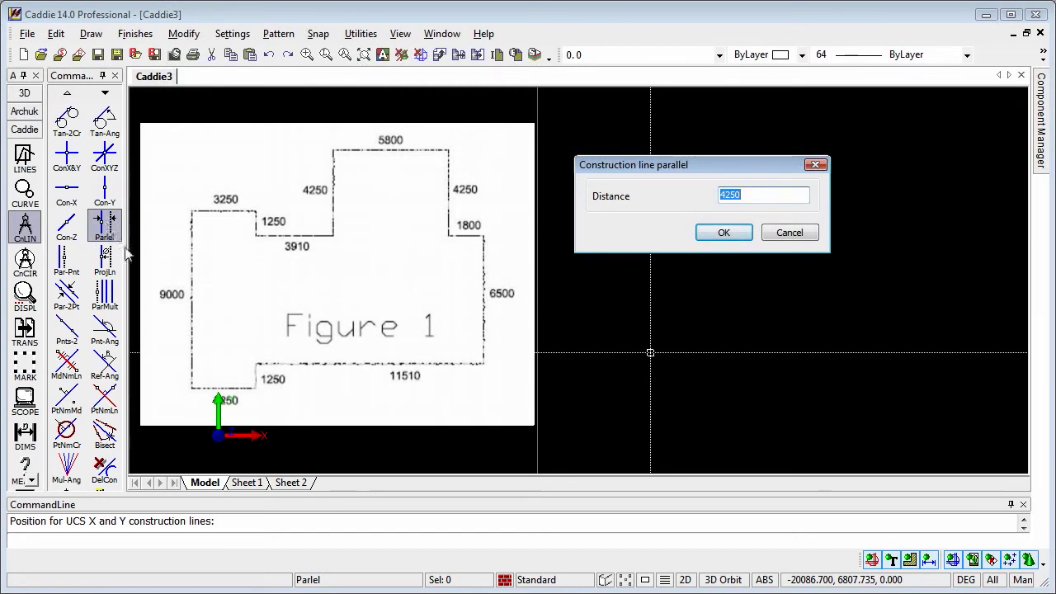
{"action": "type", "text": "1250"}
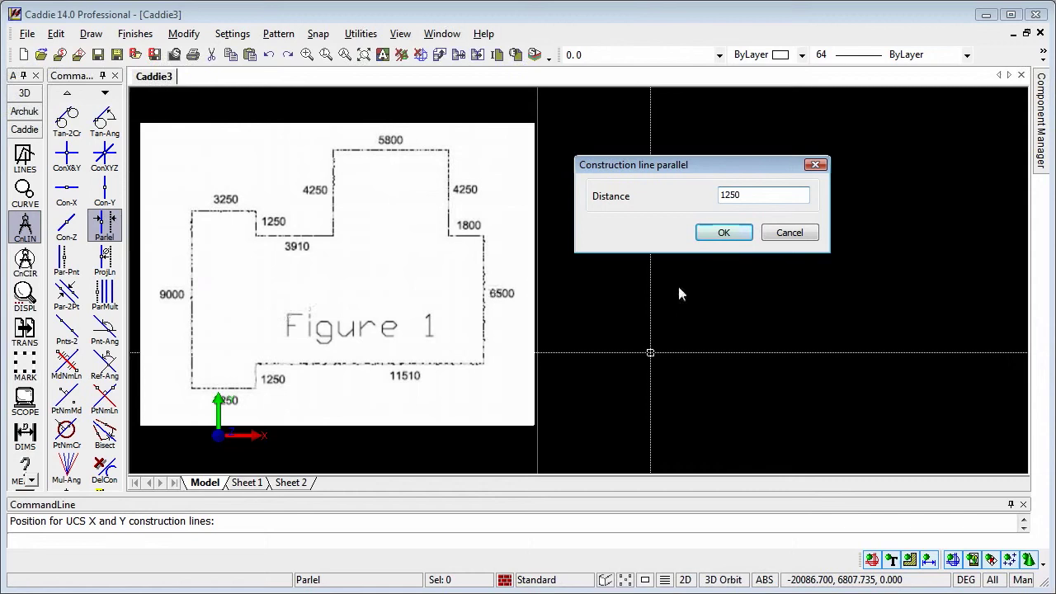
{"action": "left_click", "coordinate": [723, 232]}
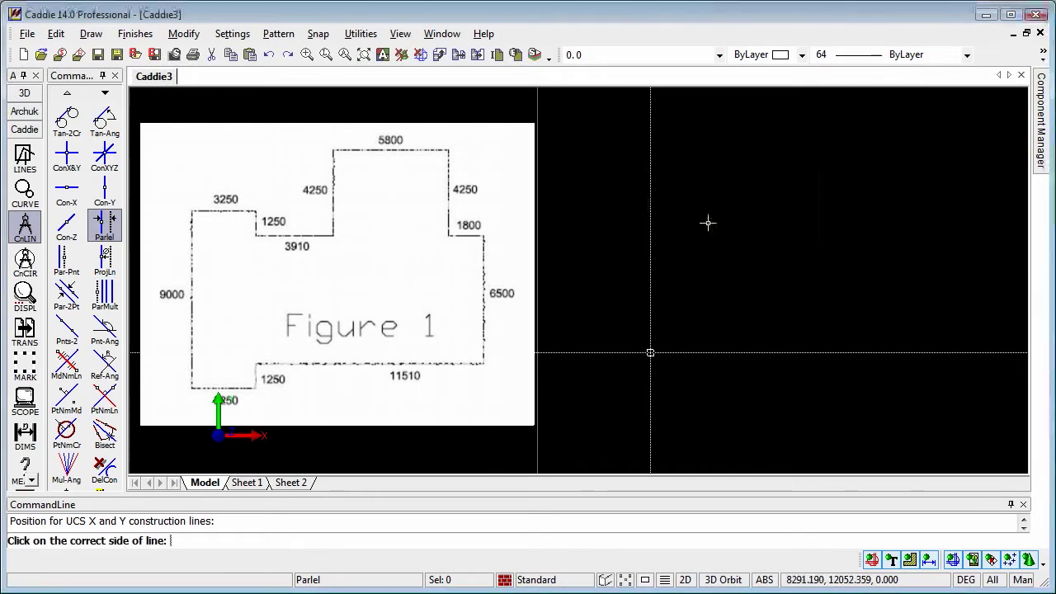
{"action": "left_click", "coordinate": [759, 342]}
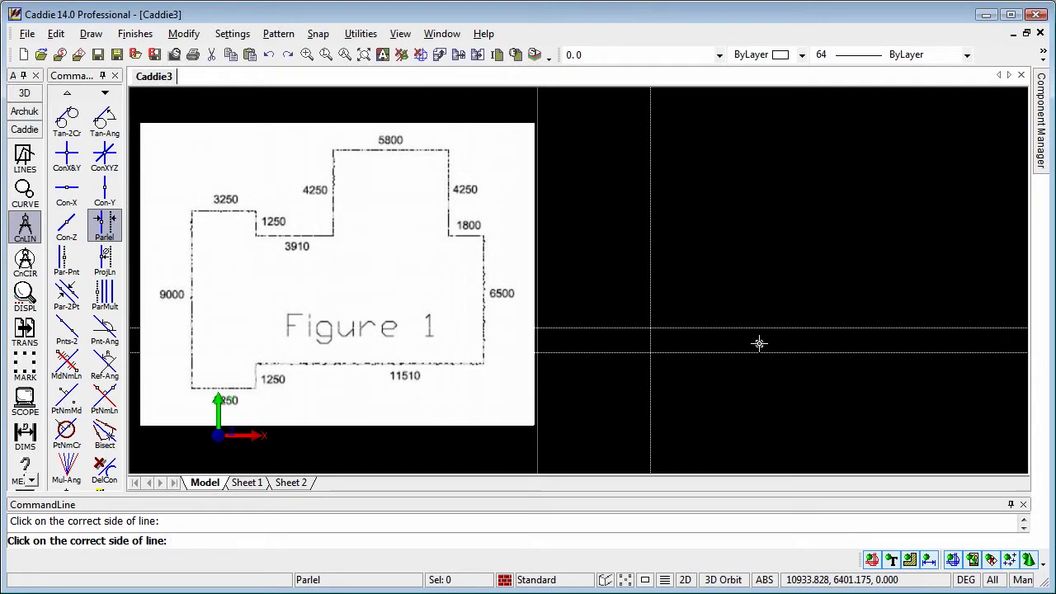
Add a parallel construction line 6500 above the upper of the two horizontal construction lines.
{"action": "left_click", "coordinate": [759, 343]}
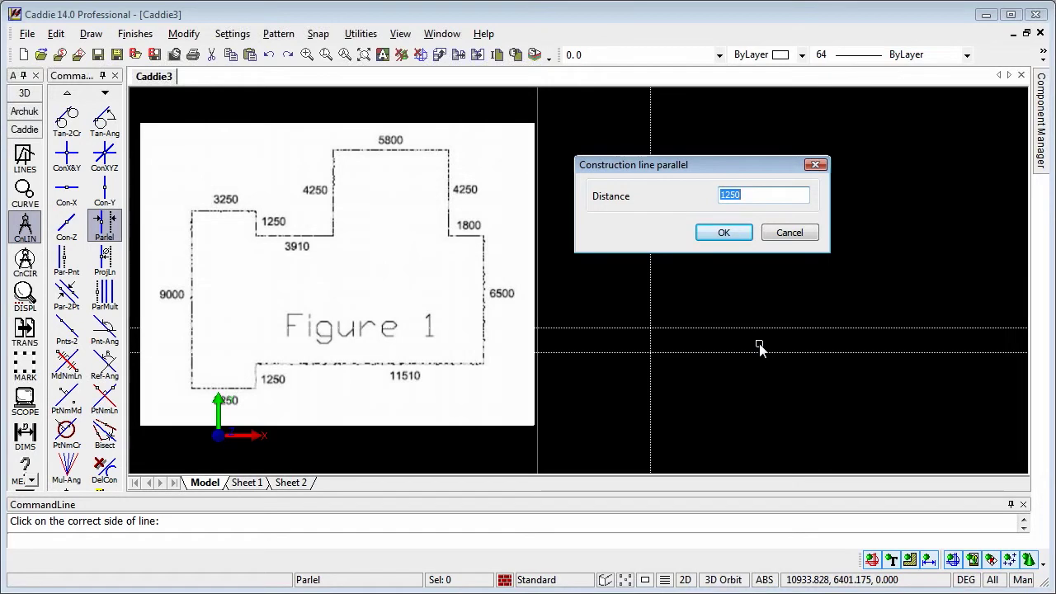
{"action": "type", "text": "6500"}
{"action": "left_click", "coordinate": [721, 234]}
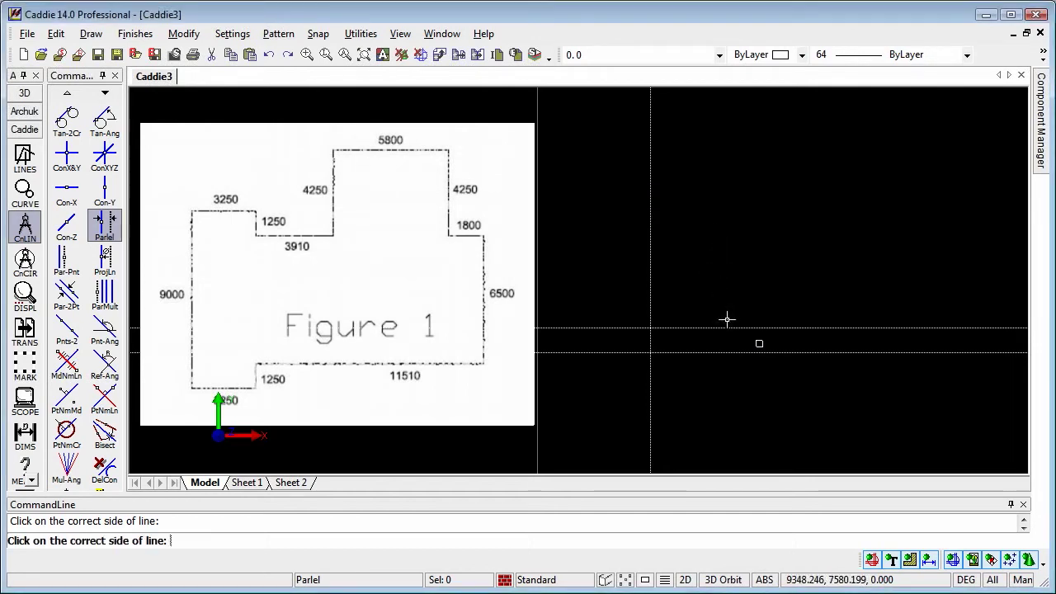
{"action": "left_click", "coordinate": [727, 320]}
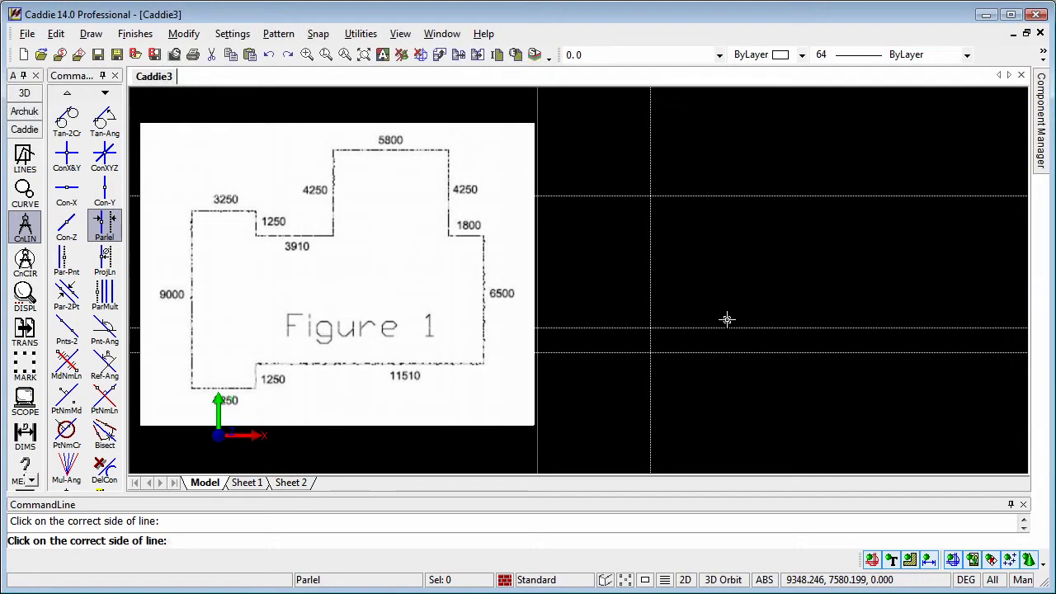
Add a parallel construction line 1250 above the topmost of the three horizontal construction lines.
{"action": "left_click", "coordinate": [727, 319]}
{"action": "type", "text": "125"}
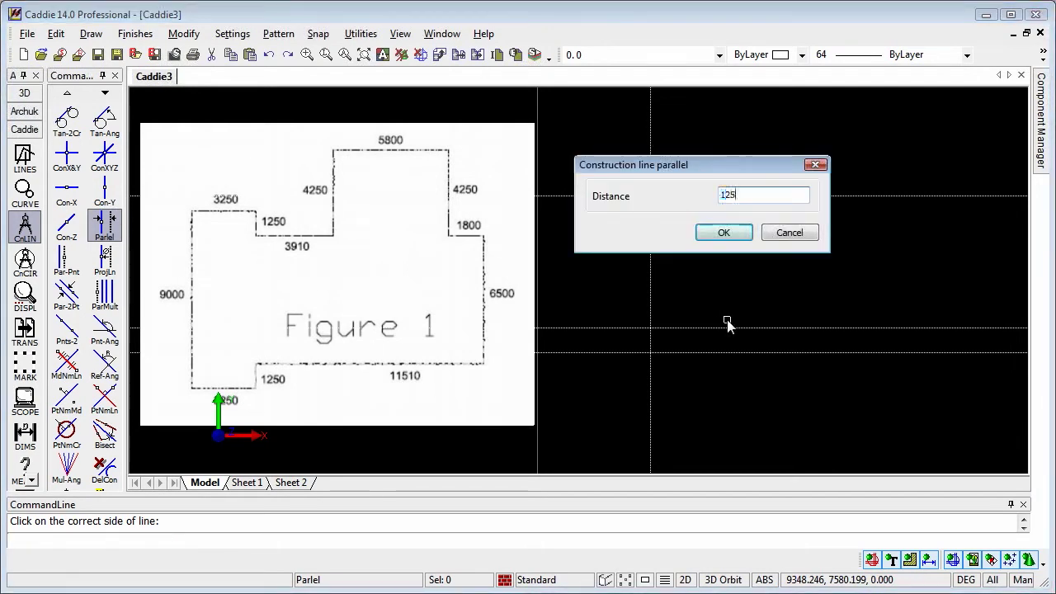
{"action": "type", "text": "0"}
{"action": "left_click", "coordinate": [724, 233]}
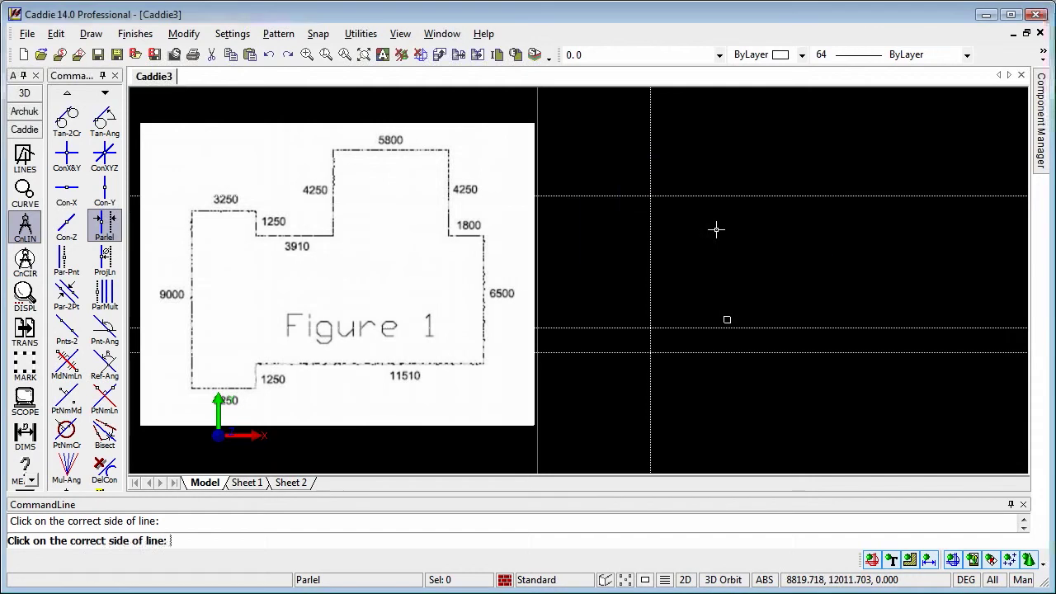
{"action": "left_click", "coordinate": [725, 187]}
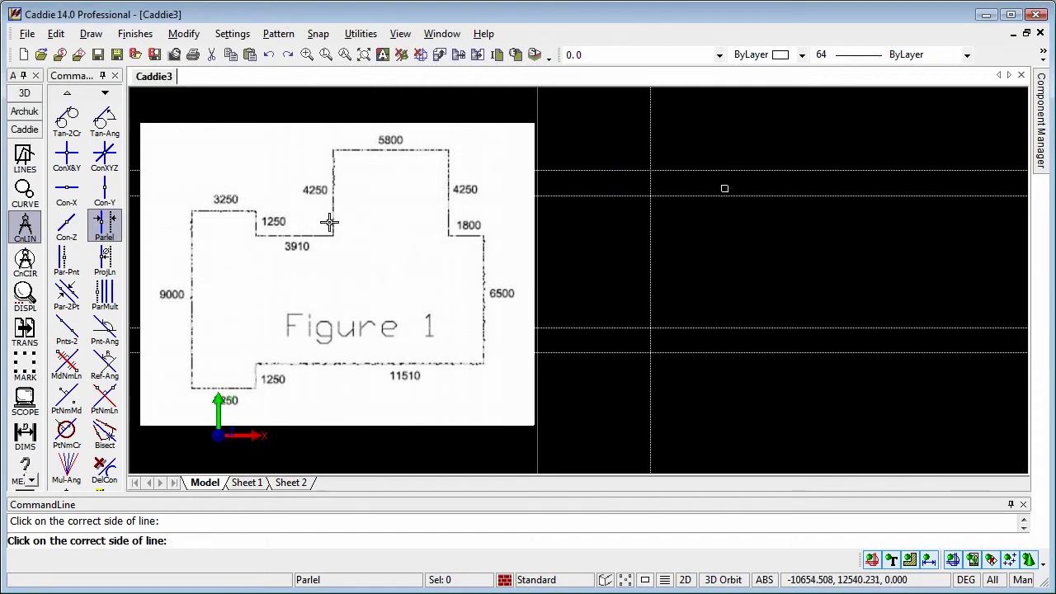
Add a parallel construction line 4250 above the third horizontal construction line from the bottom.
{"action": "left_click", "coordinate": [673, 265]}
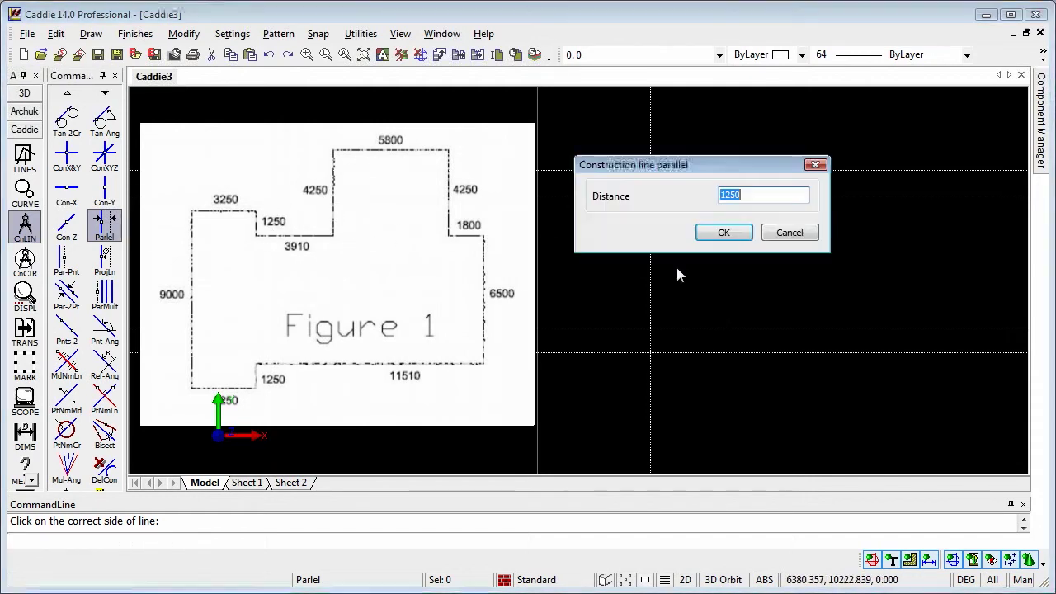
{"action": "type", "text": "4250"}
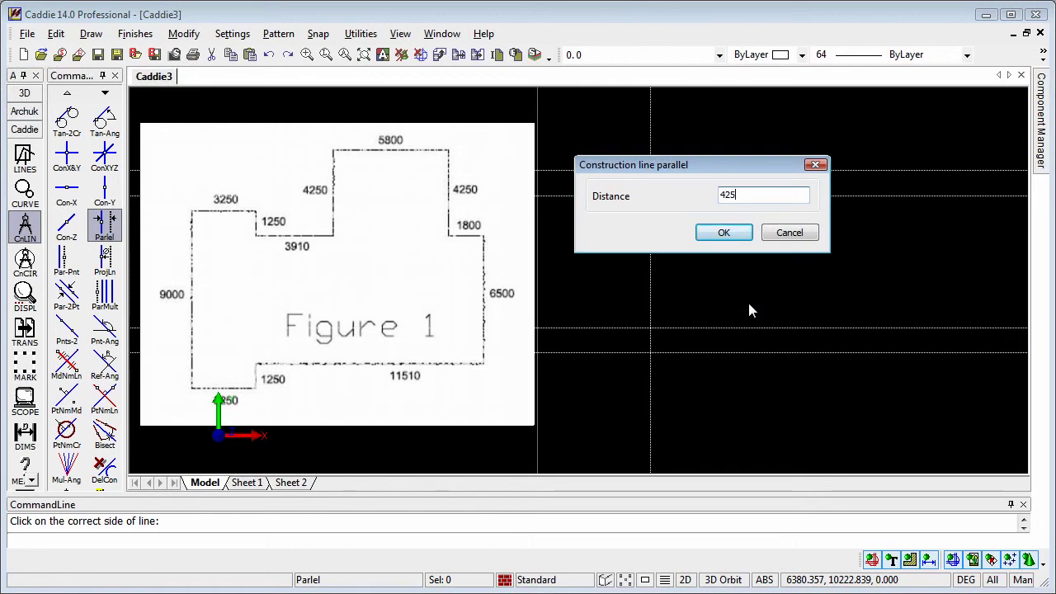
{"action": "left_click", "coordinate": [734, 234]}
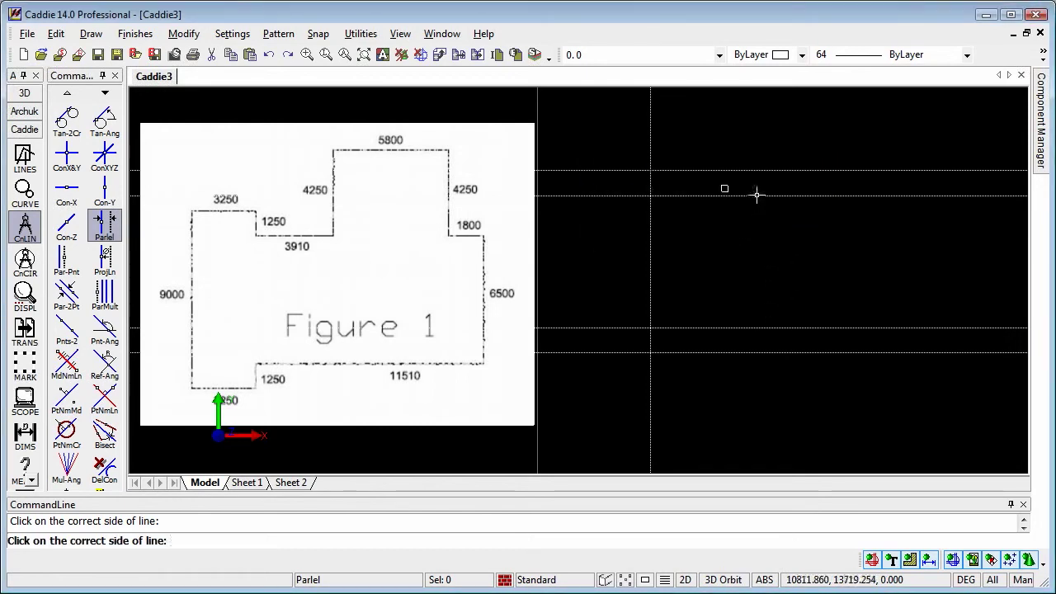
{"action": "left_click", "coordinate": [756, 193]}
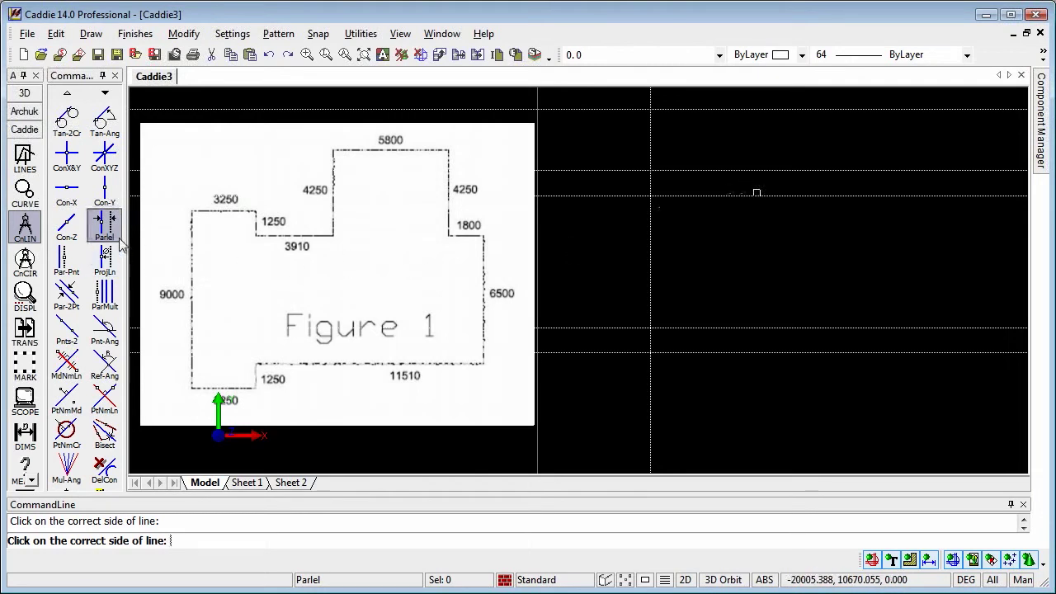
Start multiple parallel construction lines with incremental offsetting, setting the first offset to 3250 and the second to 3910.
{"action": "left_click", "coordinate": [106, 295]}
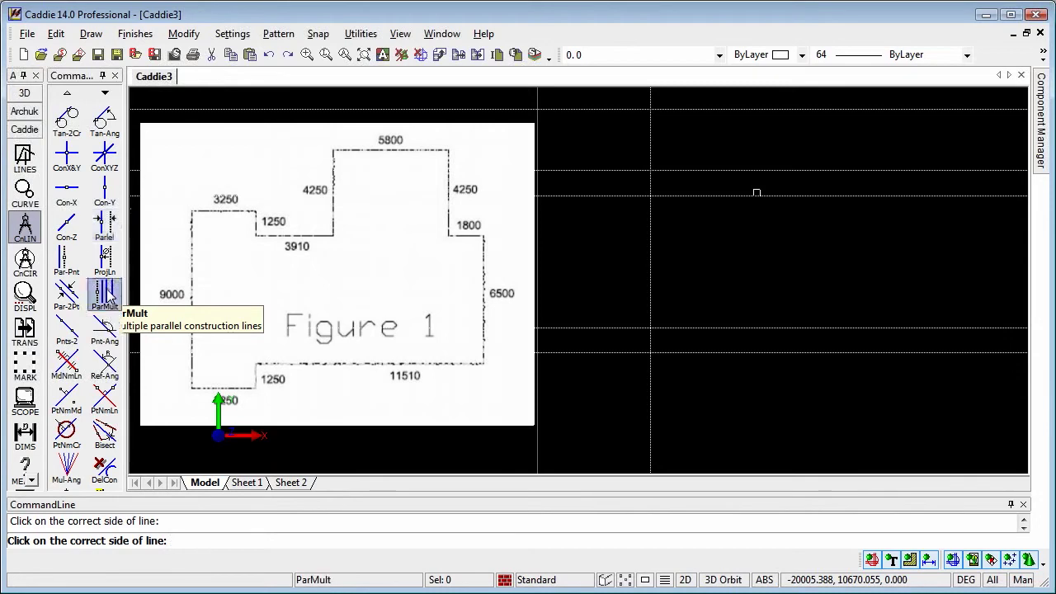
{"action": "mouse_move", "coordinate": [467, 157]}
{"action": "left_mouse_down"}
{"action": "mouse_move", "coordinate": [774, 147]}
{"action": "mouse_move", "coordinate": [745, 203]}
{"action": "mouse_move", "coordinate": [729, 199]}
{"action": "left_mouse_up"}
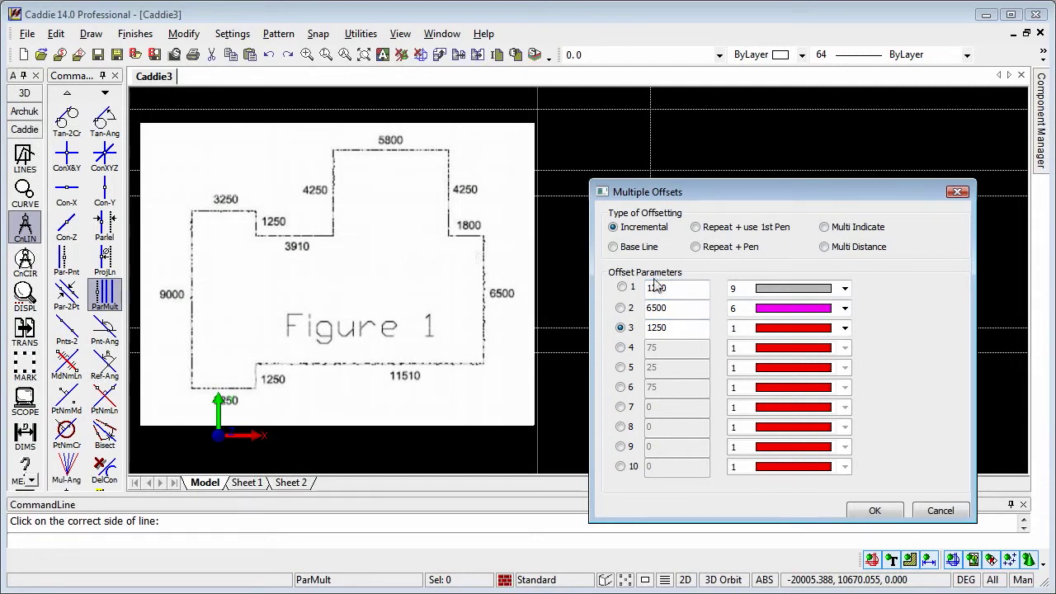
{"action": "double_click", "coordinate": [679, 288]}
{"action": "type", "text": "3250"}
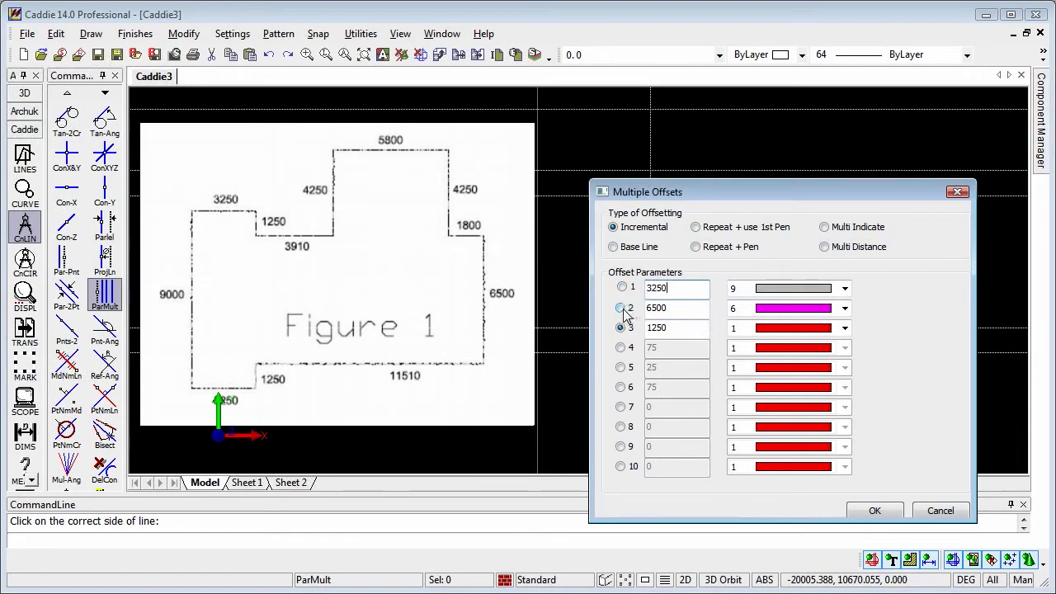
{"action": "left_click_drag", "start_coordinate": [686, 307], "coordinate": [630, 304]}
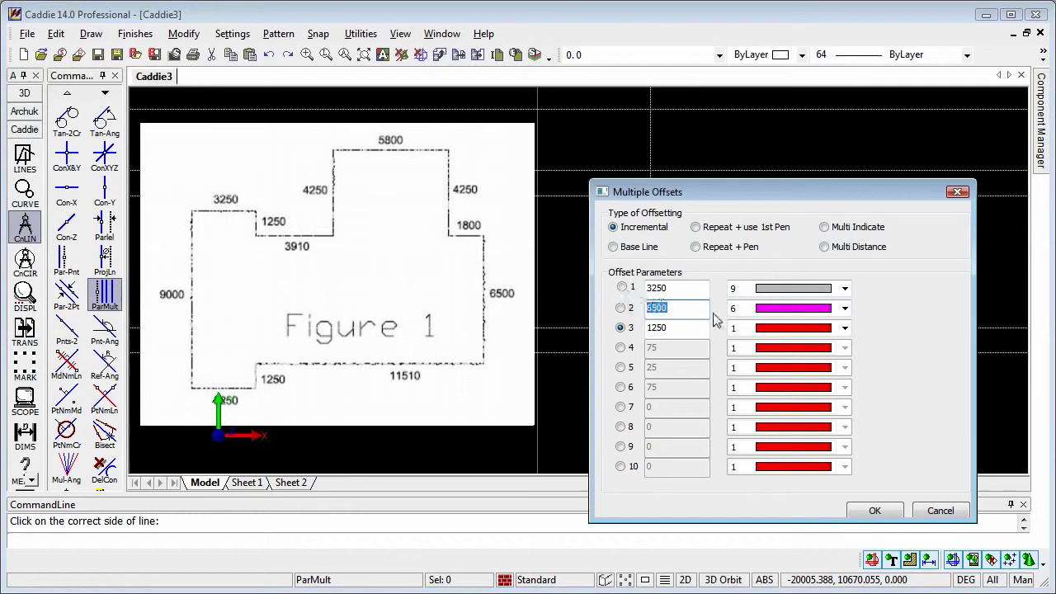
{"action": "type", "text": "3910"}
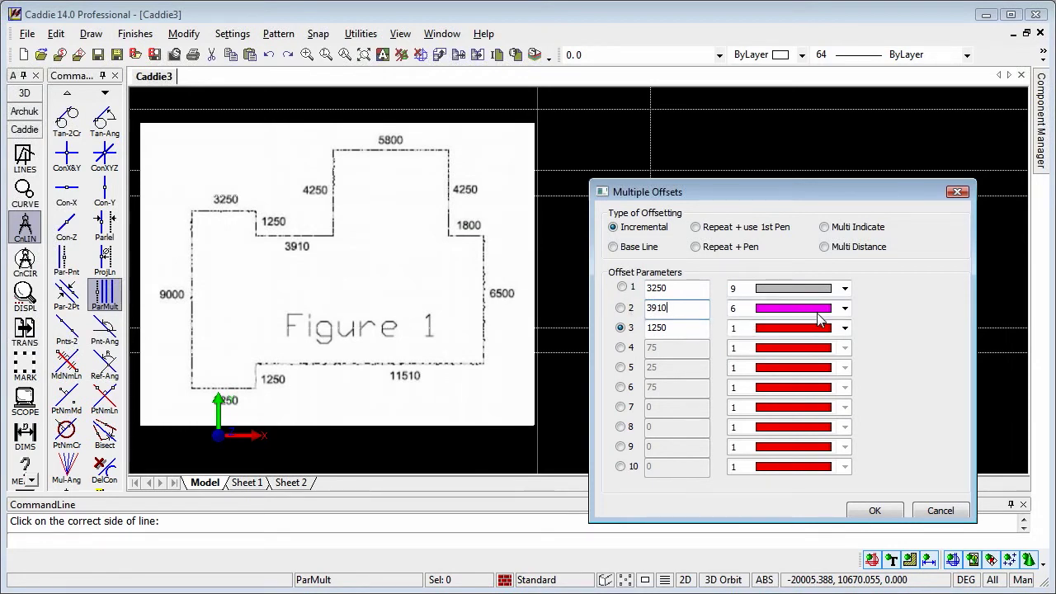
{"action": "left_click", "coordinate": [845, 308]}
{"action": "left_click", "coordinate": [846, 312]}
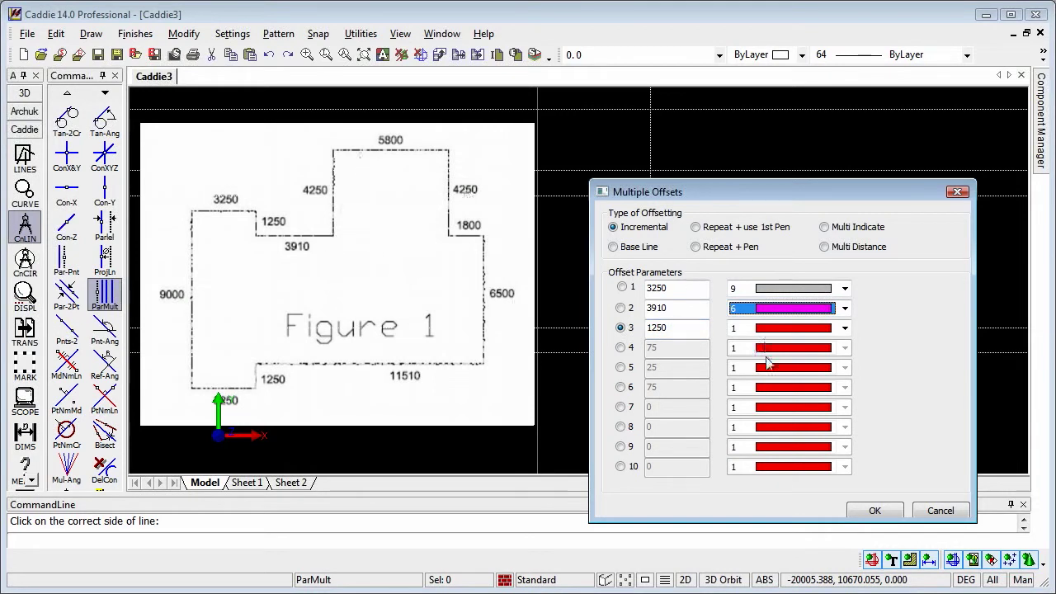
Set the third offset to 5800 and a fourth to 1800, and place the parallel lines to the right of the vertical construction line.
{"action": "left_click", "coordinate": [619, 326]}
{"action": "type", "text": "5800"}
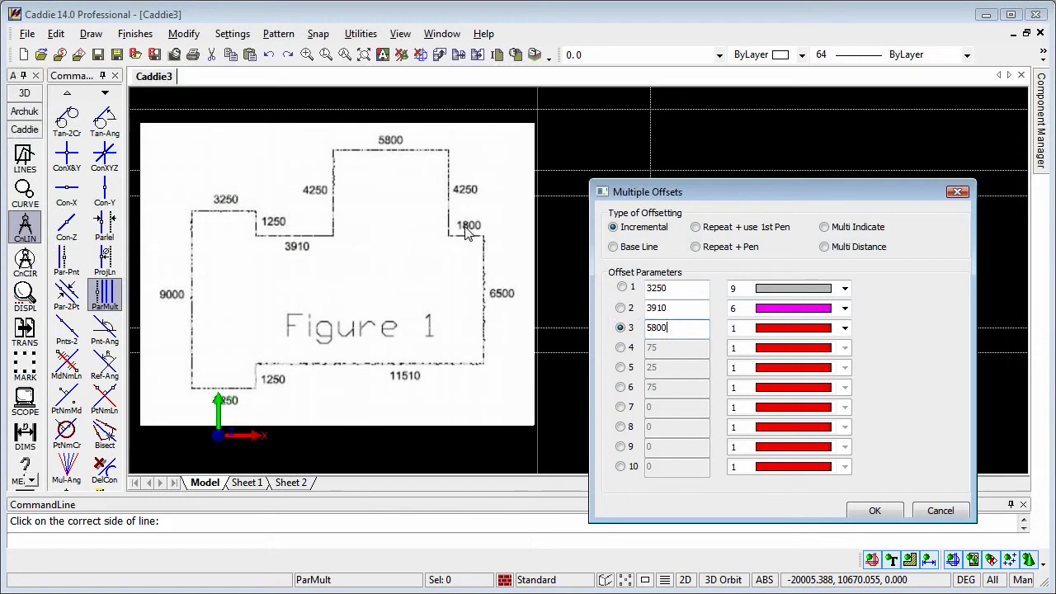
{"action": "left_click", "coordinate": [620, 347]}
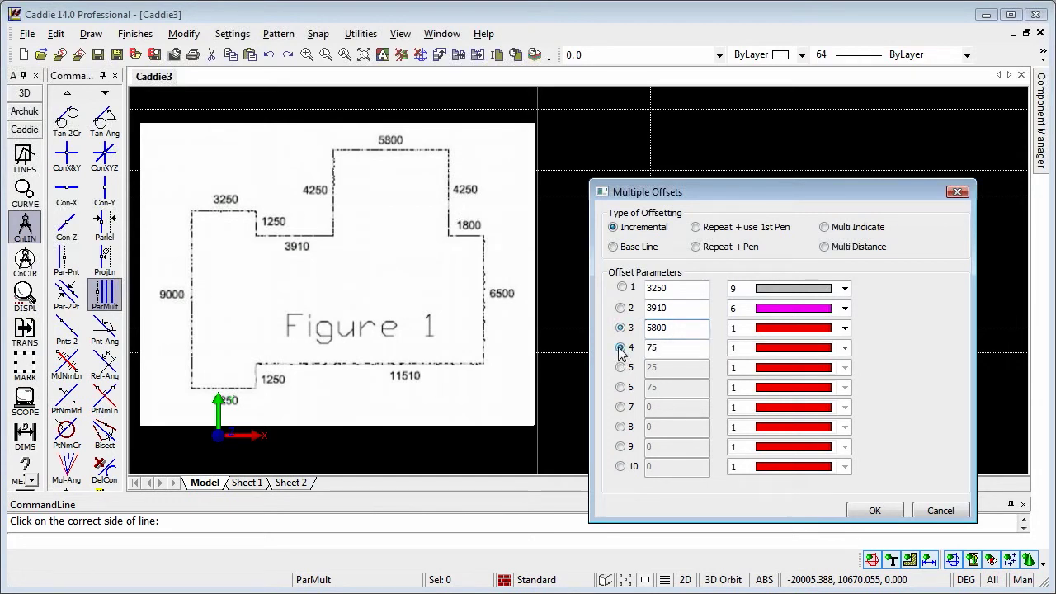
{"action": "double_click", "coordinate": [670, 349]}
{"action": "type", "text": "1800"}
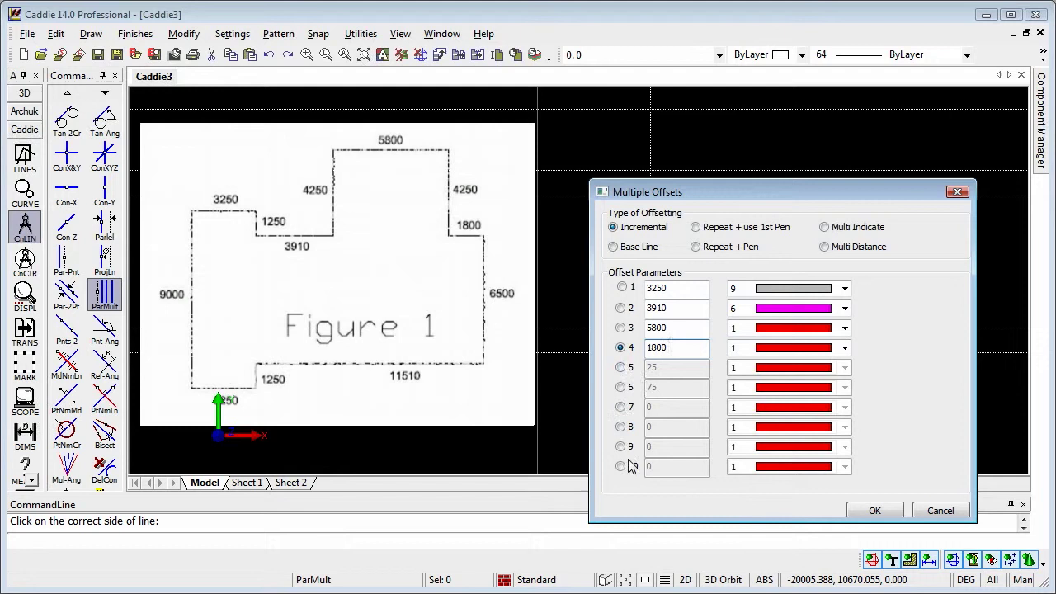
{"action": "left_click", "coordinate": [872, 512]}
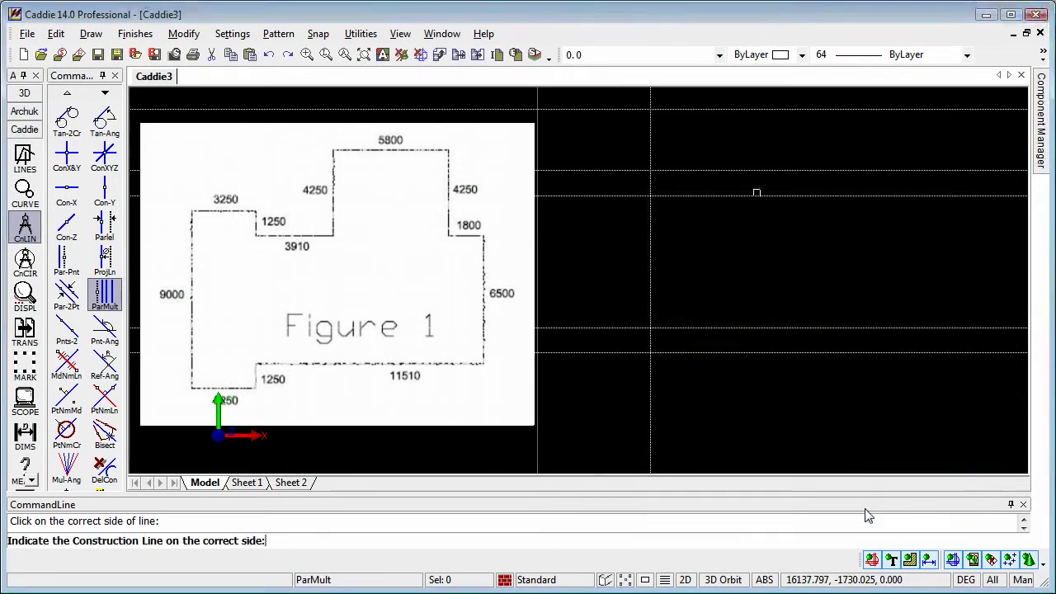
{"action": "left_click", "coordinate": [654, 281]}
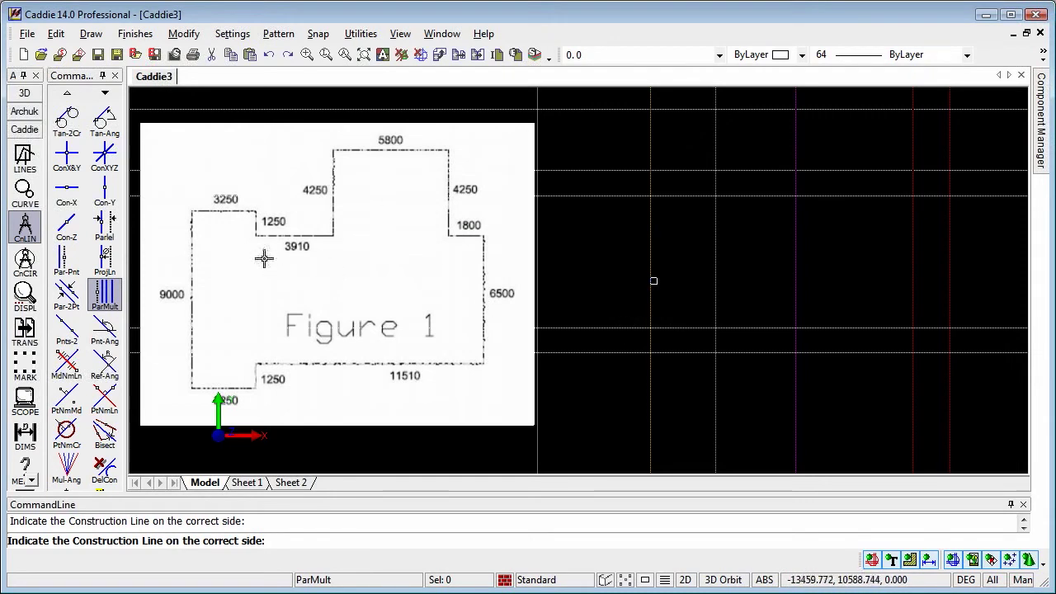
Start a polyline at the grid's lower-left intersection and trace the 9000, 3250, 1250 and 3910 edges of the outline clockwise.
{"action": "left_click", "coordinate": [25, 159]}
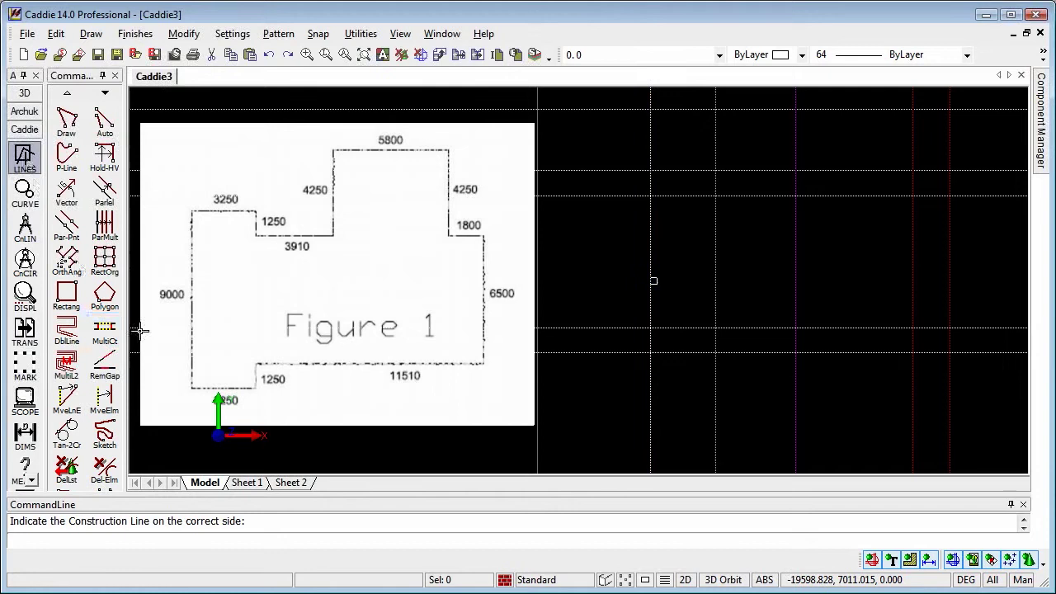
{"action": "left_click", "coordinate": [67, 160]}
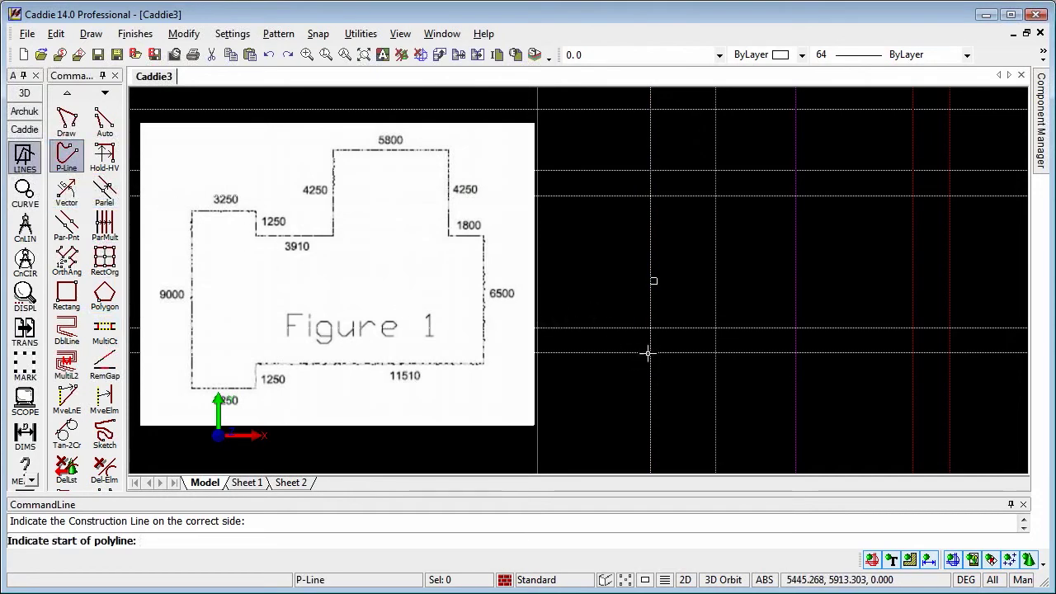
{"action": "right_click", "coordinate": [604, 282]}
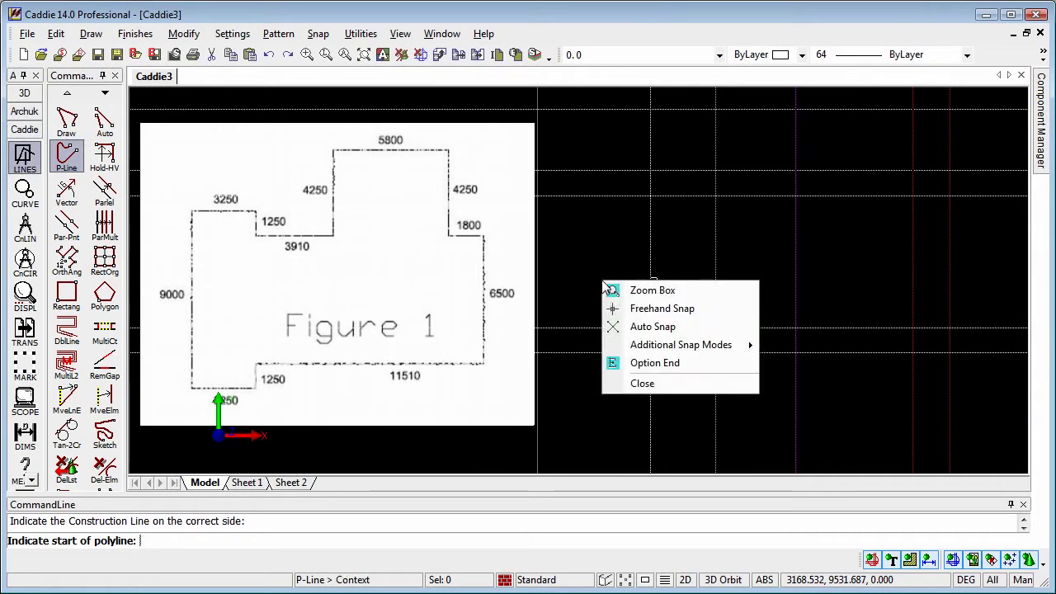
{"action": "mouse_move", "coordinate": [675, 346]}
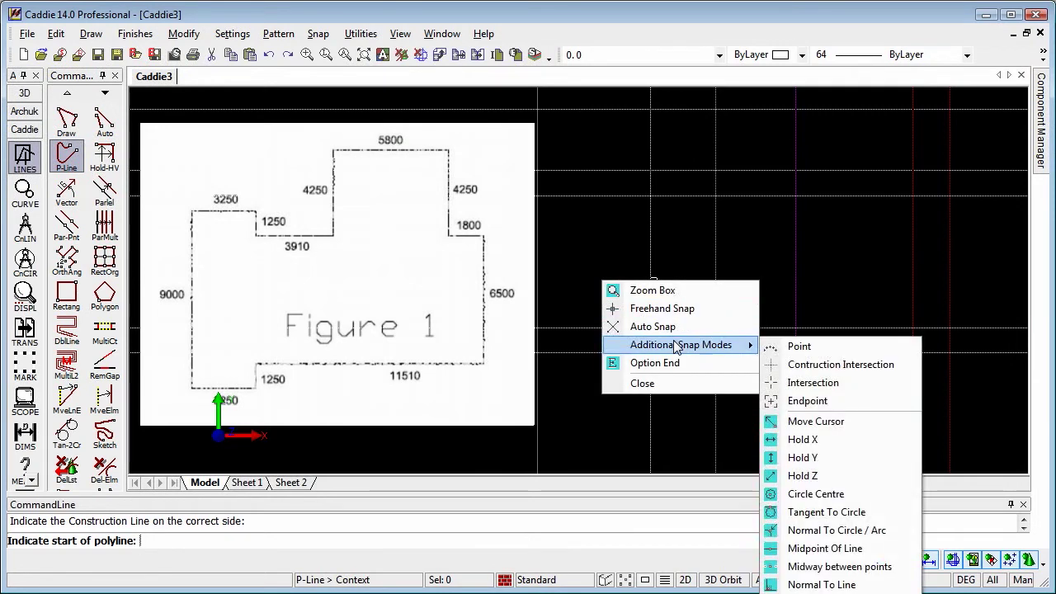
{"action": "left_click", "coordinate": [810, 383]}
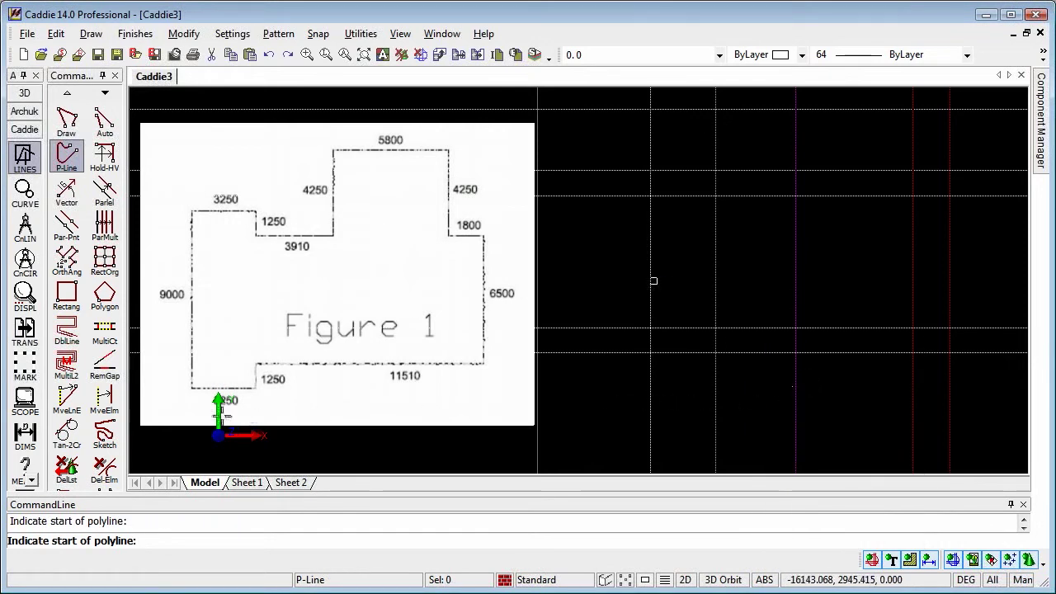
{"action": "left_click", "coordinate": [651, 353]}
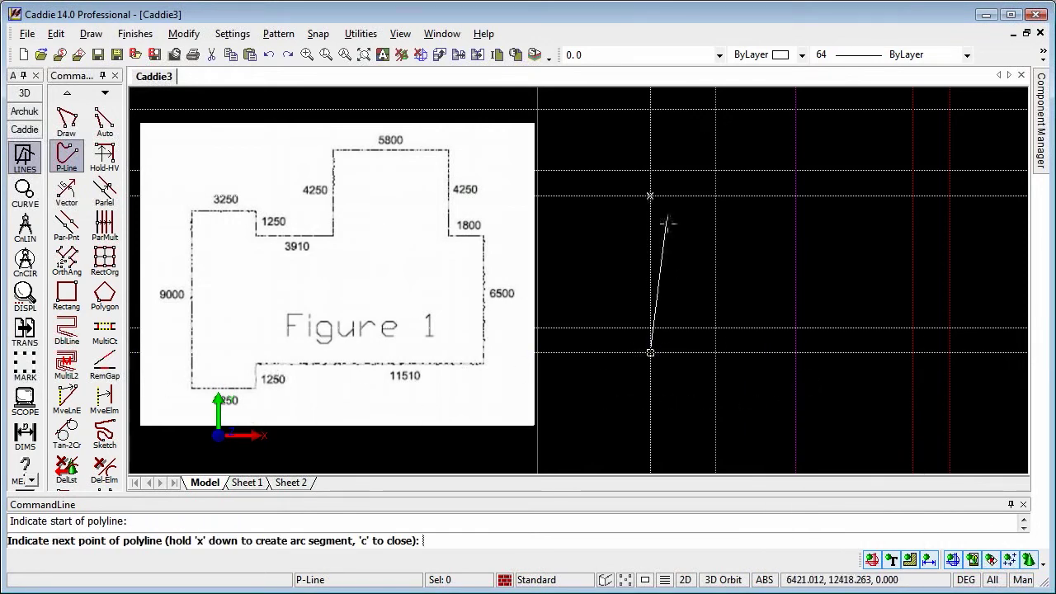
{"action": "left_click", "coordinate": [651, 171]}
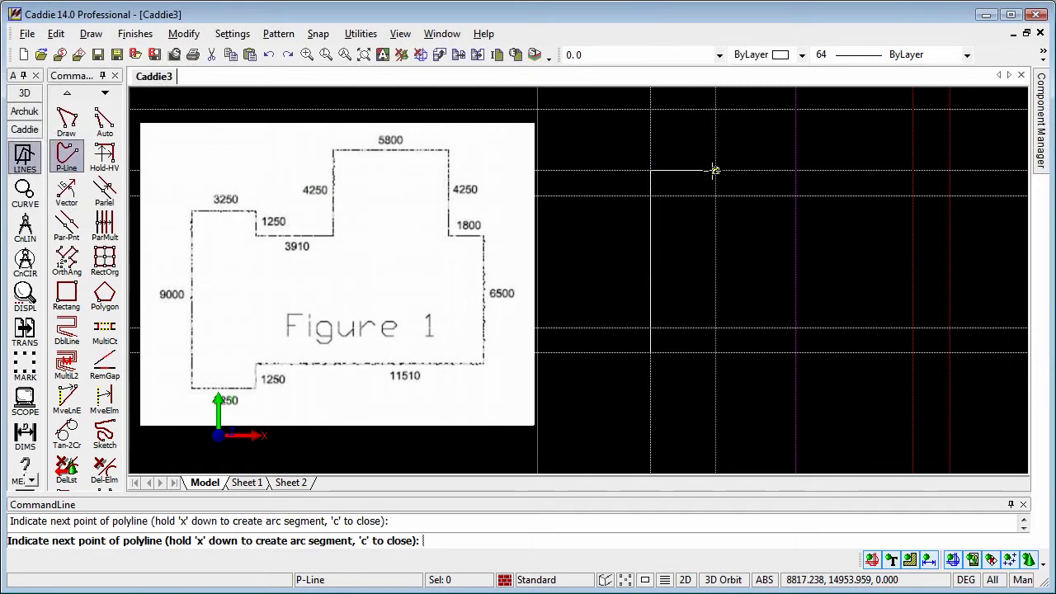
{"action": "left_click", "coordinate": [714, 171]}
{"action": "left_click", "coordinate": [715, 195]}
{"action": "left_click", "coordinate": [795, 195]}
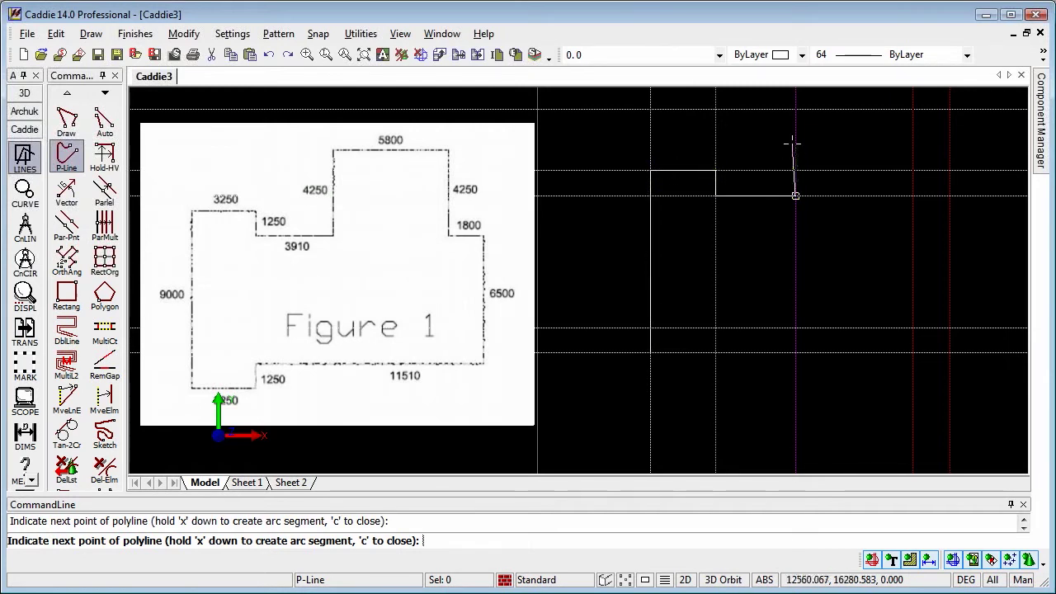
Continue the polyline along the grid through the 4250, 5800, 4250, 1800, 6500, 11510 and lower 1250 edges.
{"action": "left_click", "coordinate": [795, 109]}
{"action": "left_click", "coordinate": [912, 109]}
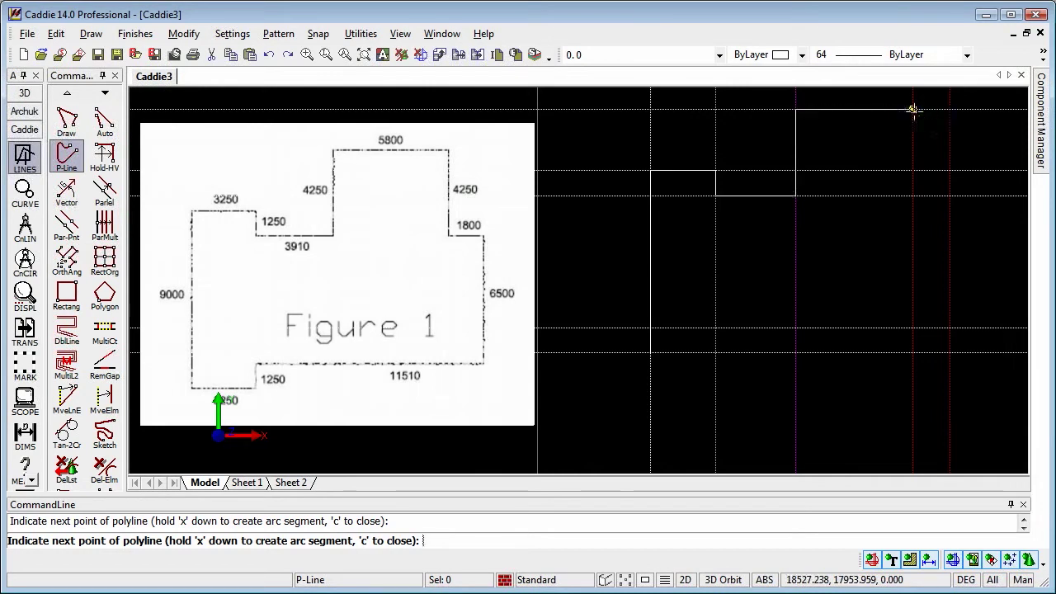
{"action": "left_click", "coordinate": [913, 195]}
{"action": "left_click", "coordinate": [949, 195]}
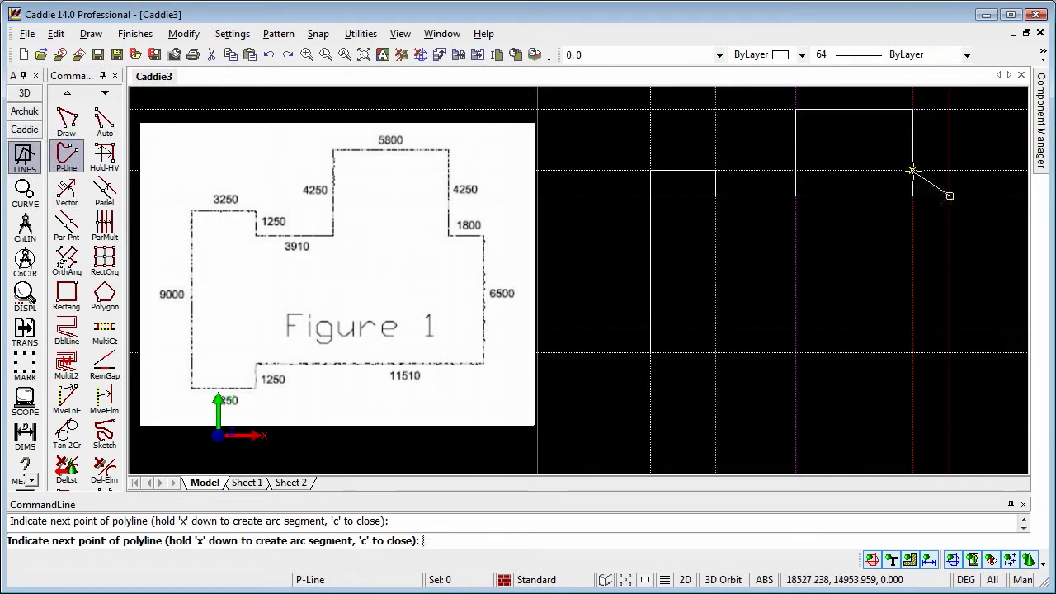
{"action": "left_click", "coordinate": [950, 328]}
{"action": "left_click", "coordinate": [715, 328]}
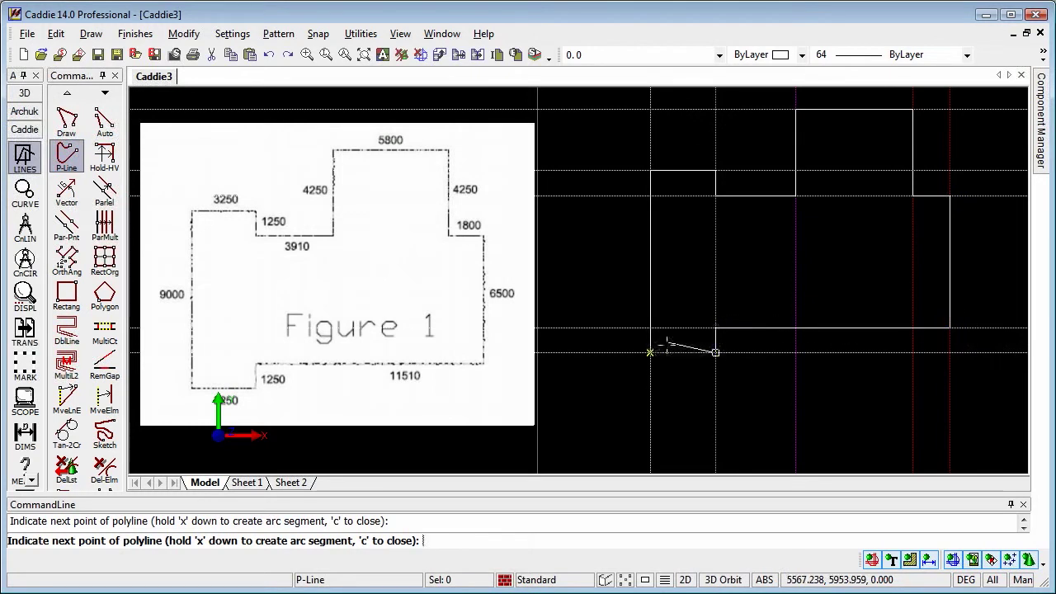
Complete the outline with the bottom edge back to its start point and delete all construction lines.
{"action": "right_click", "coordinate": [677, 320]}
{"action": "left_click", "coordinate": [716, 420]}
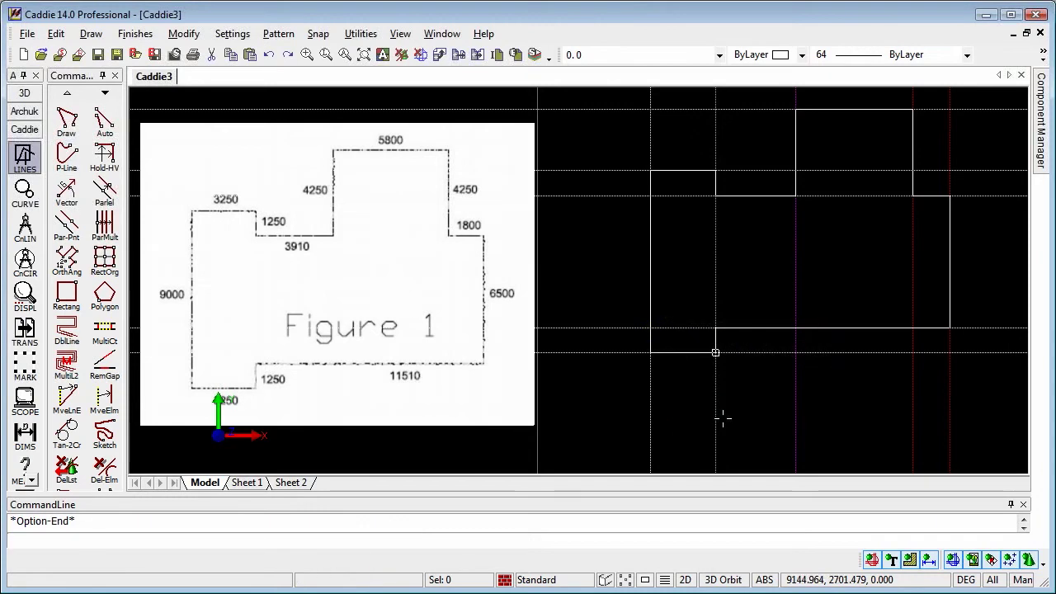
{"action": "left_click", "coordinate": [420, 55]}
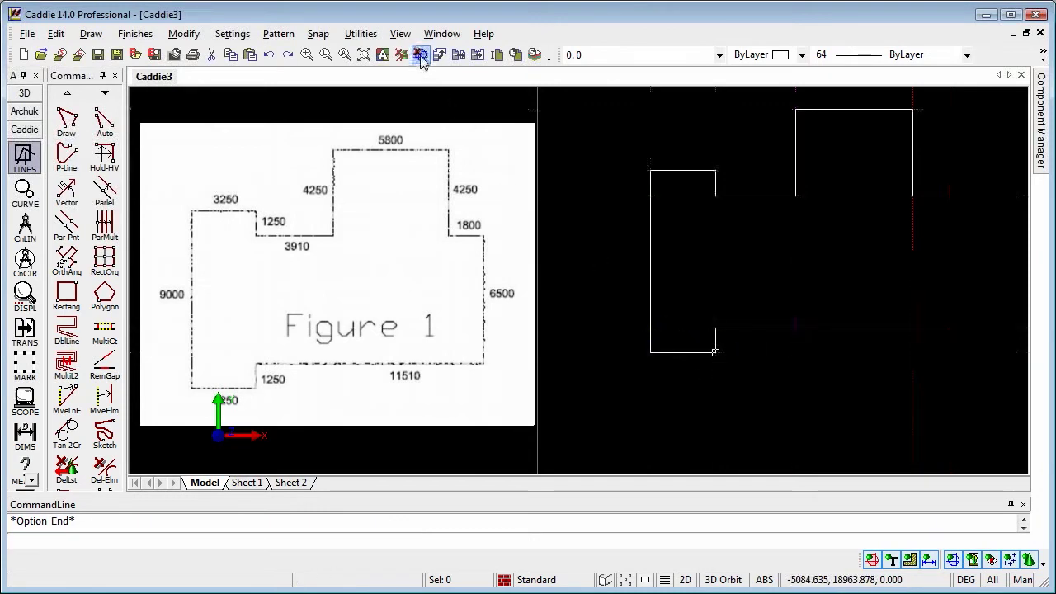